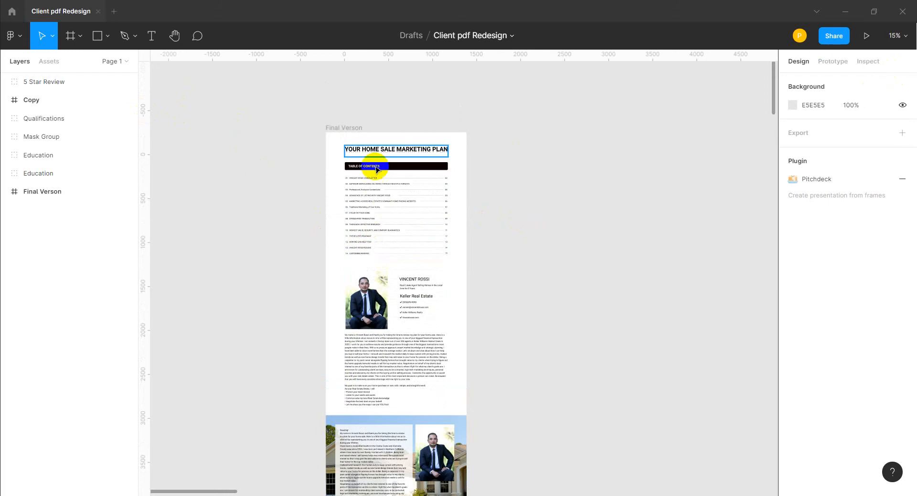
Step: Try the Risque font on the introduction paragraph below the agent's portrait and set it back to Roboto
scroll(363, 152, "up", 5)
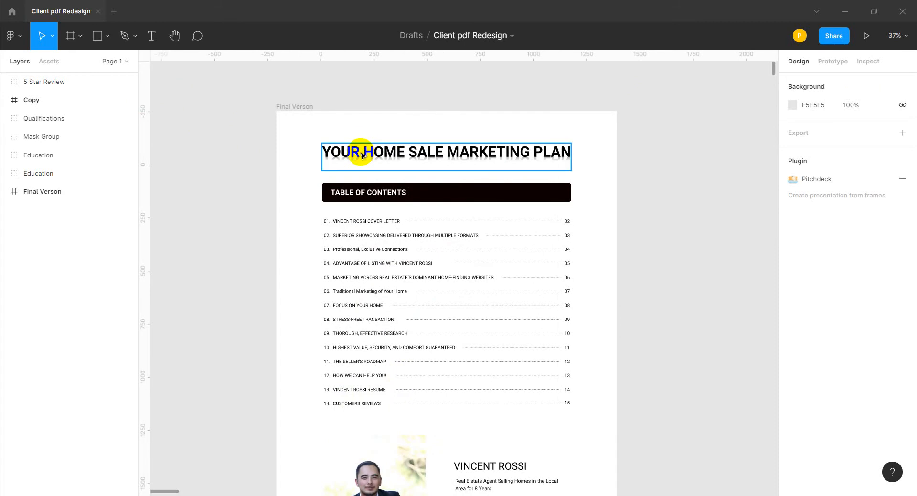
scroll(372, 162, "up", 3)
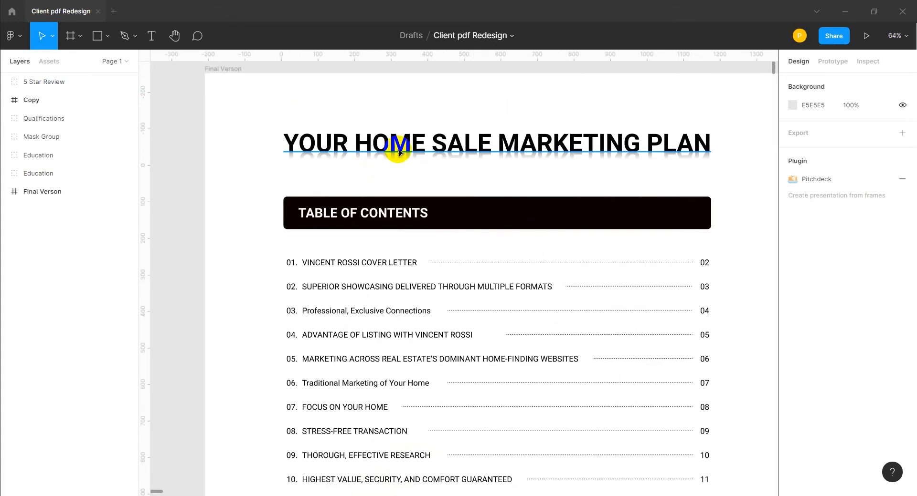
scroll(400, 153, "down", 1)
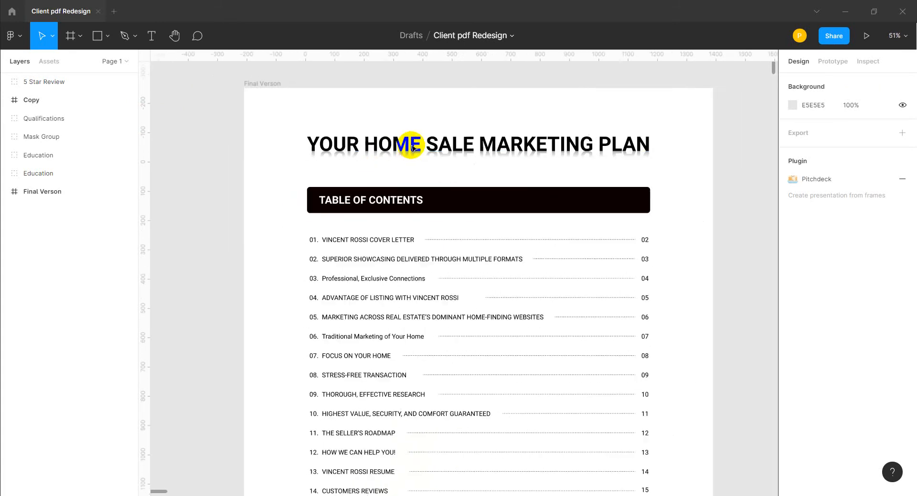
scroll(415, 157, "down", 1)
scroll(417, 161, "down", 10)
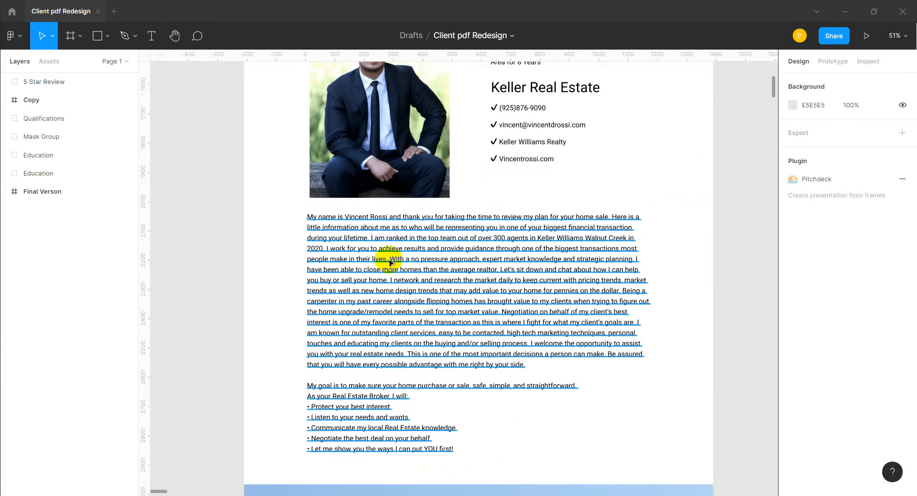
double_click(387, 247)
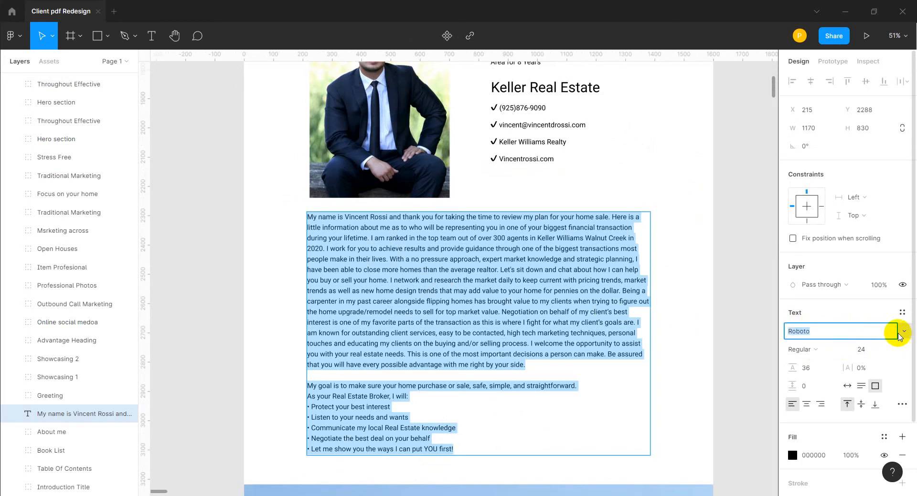
left_click(904, 336)
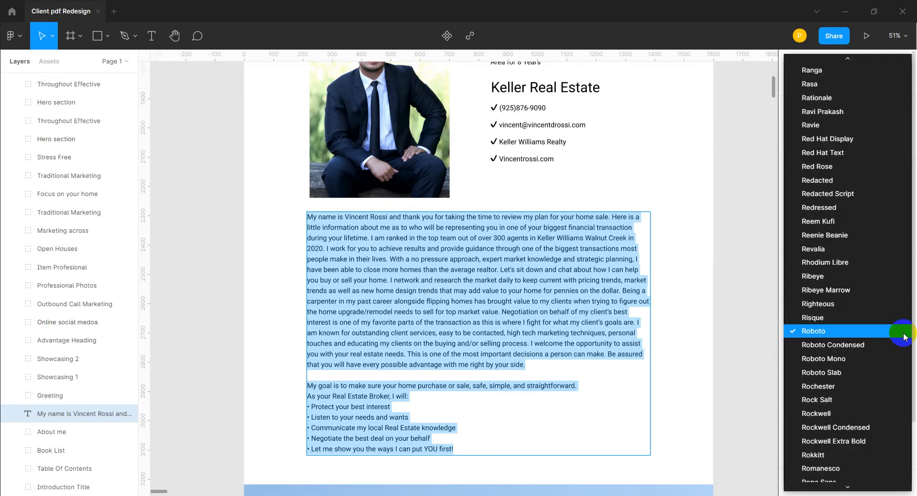
left_click(809, 318)
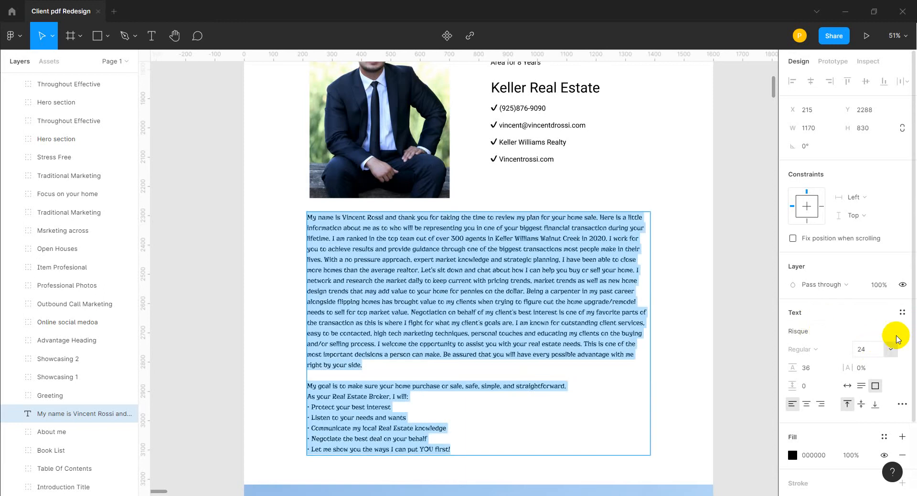
left_click(900, 332)
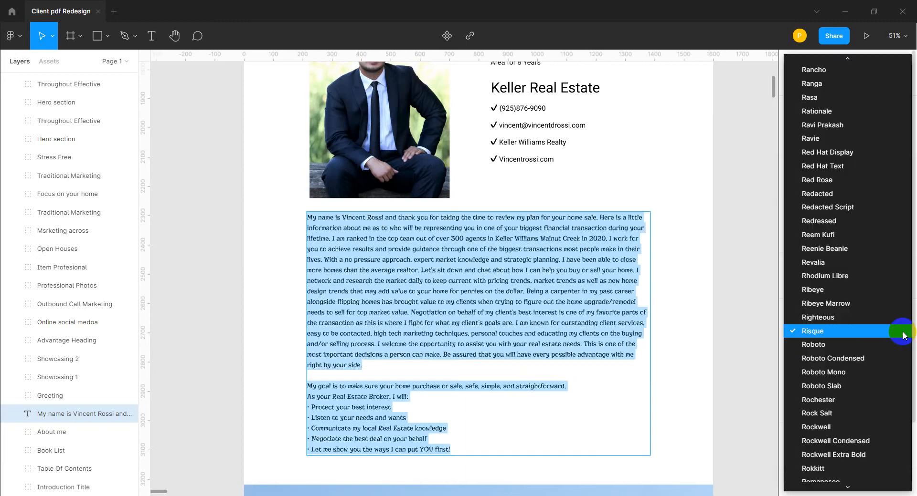
left_click(821, 349)
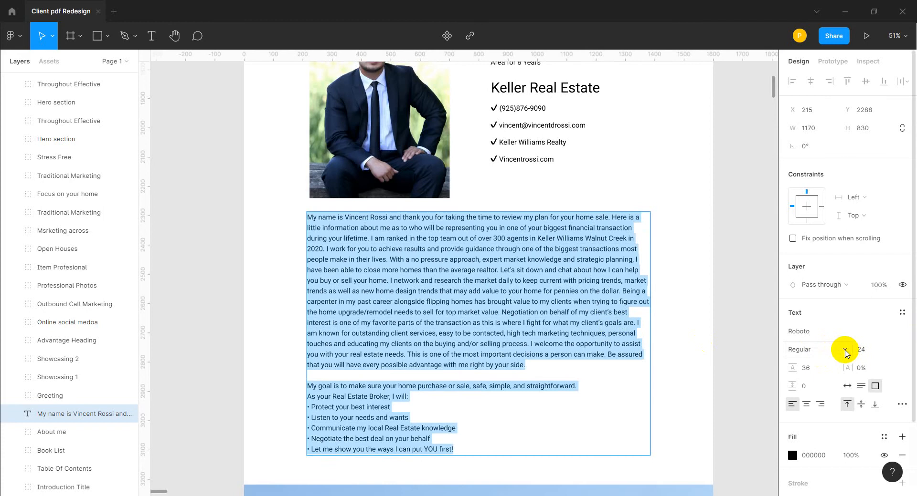
Step: Try the Thin weight on the introduction paragraph and set it back to Regular
left_click(844, 353)
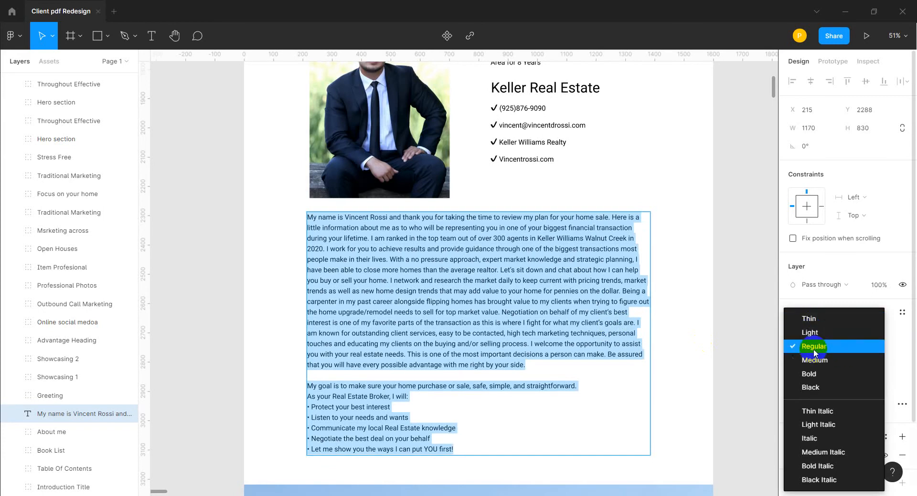
left_click(812, 320)
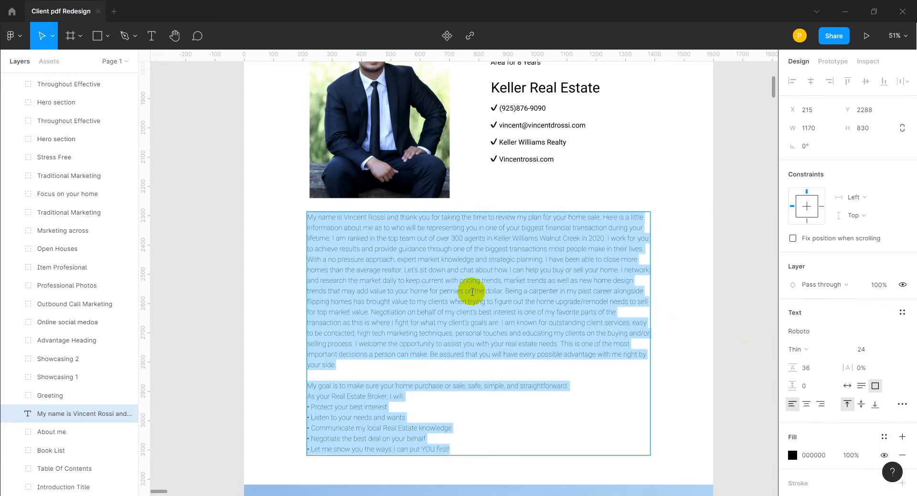
left_click(816, 352)
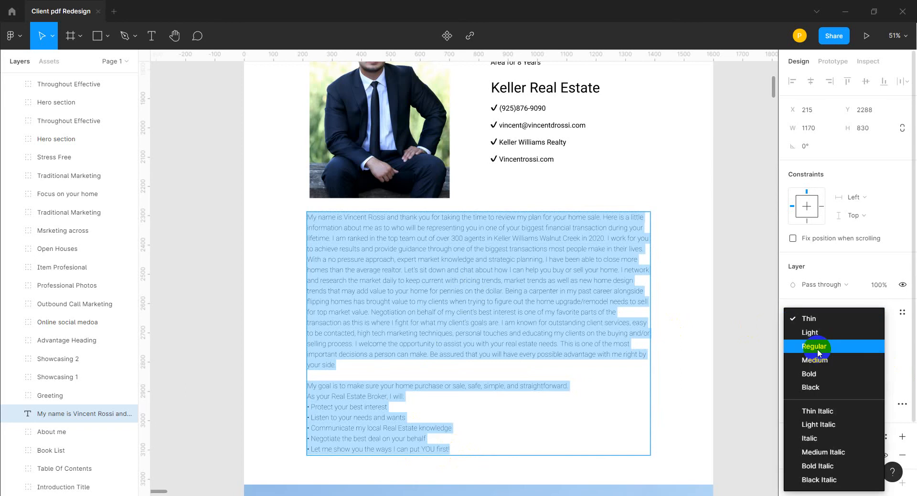
left_click(815, 348)
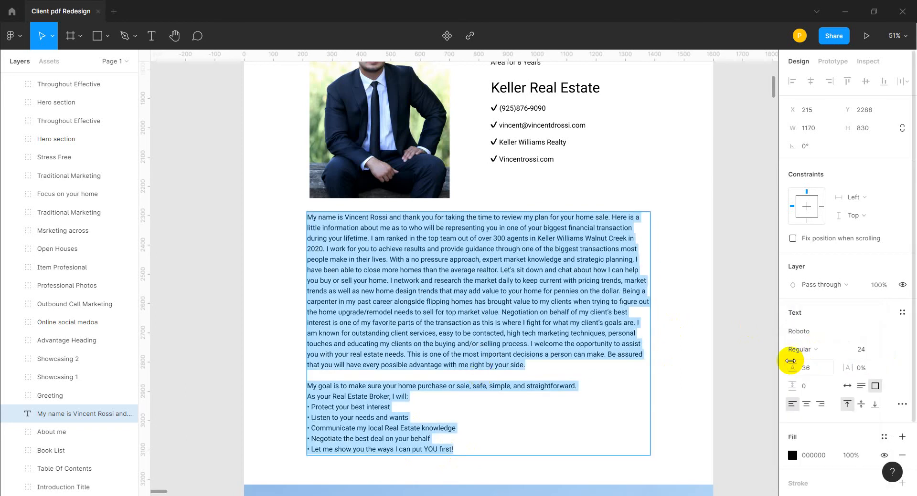
Step: Try the Bold weight on the introduction paragraph and set it back to Regular
left_click(814, 350)
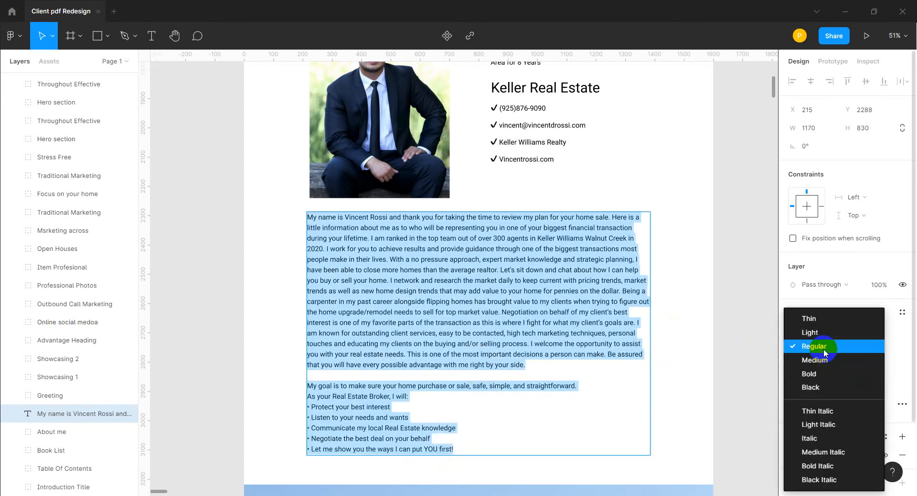
left_click(817, 375)
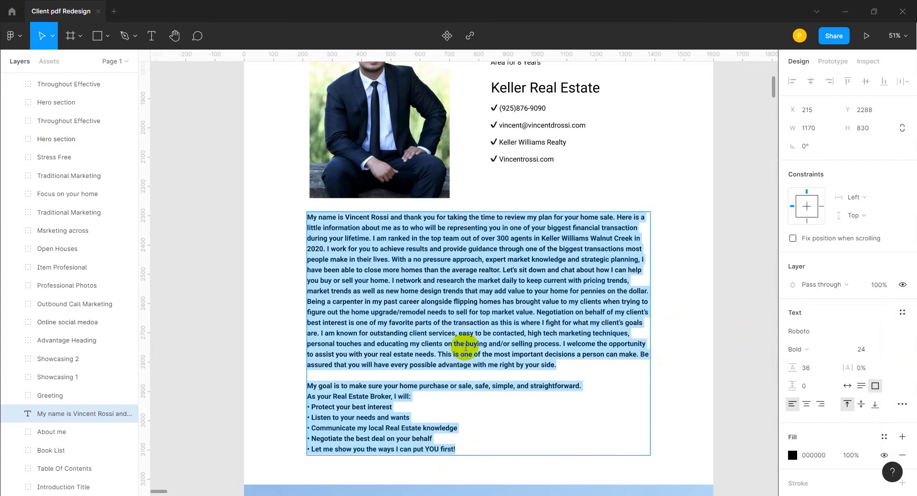
left_click(814, 349)
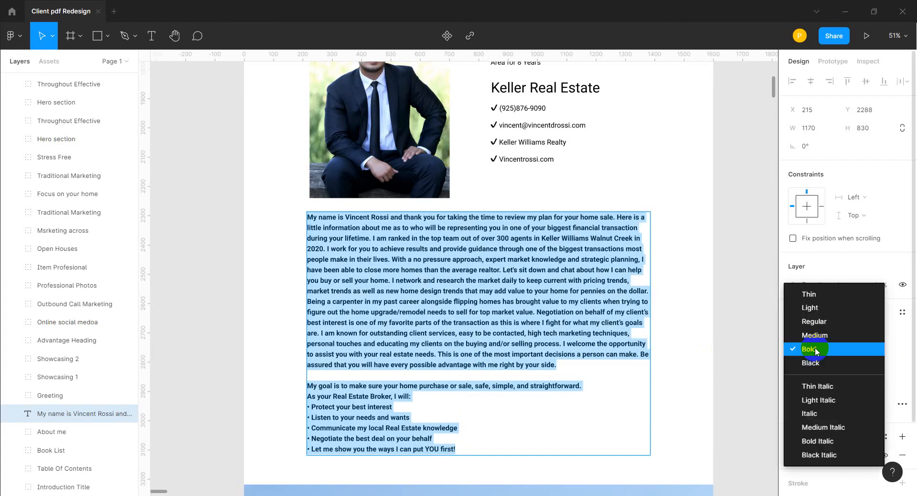
left_click(817, 323)
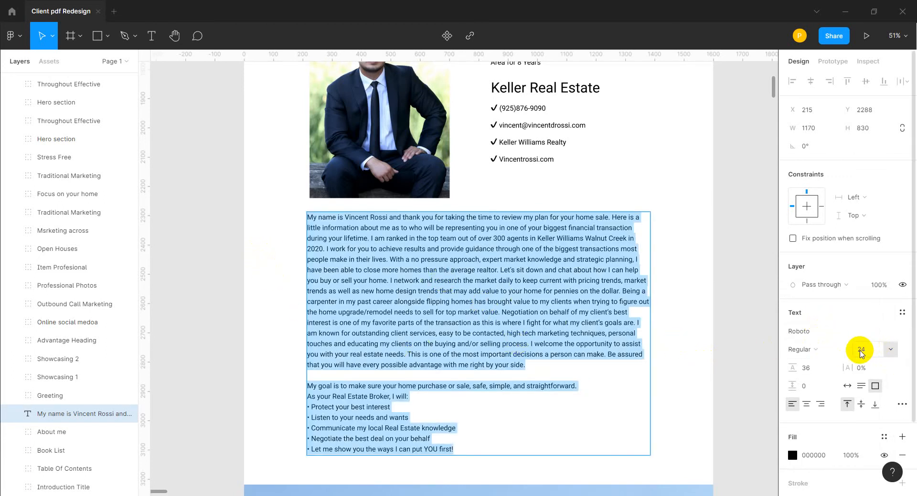
Step: Increase the introduction paragraph's font size step by step to 58
key("Up")
key("Up")
key("Up")
key("Up")
key("Up")
key("Up")
key("Up")
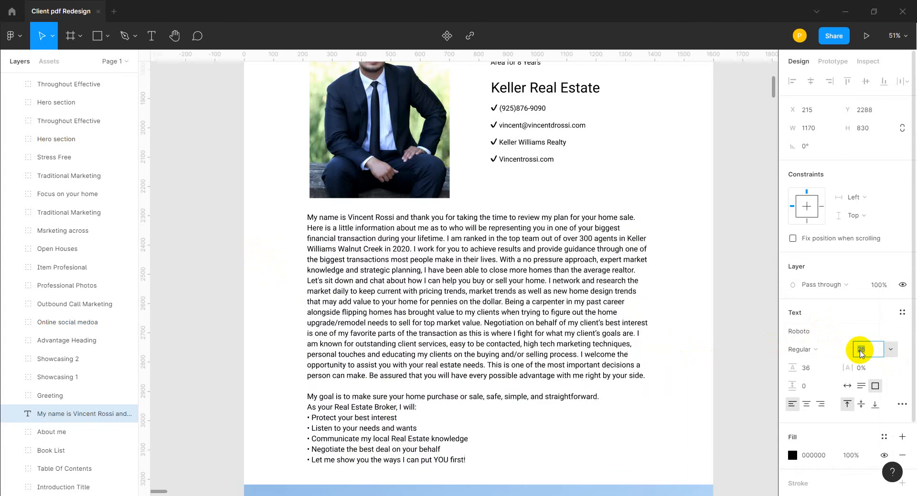
key("Up")
key("Up")
key("Up")
key("Up")
key("Up")
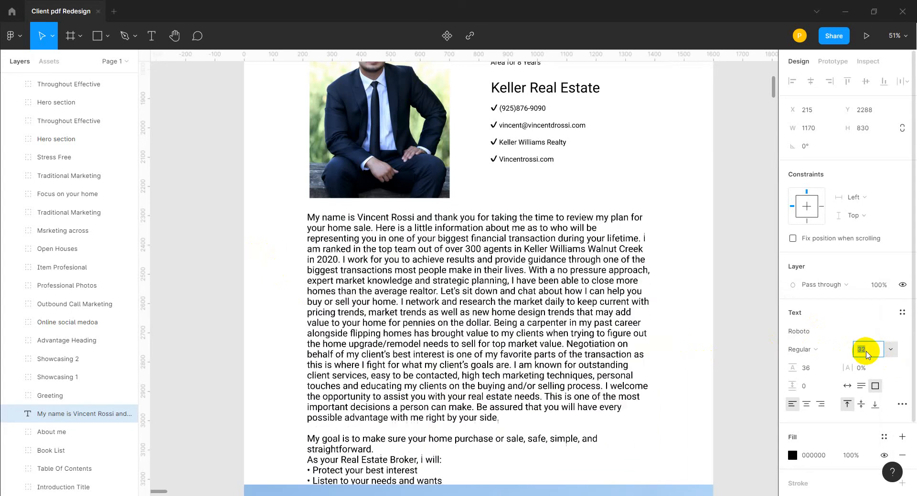
key("Up")
key("Up")
key("Up")
key("Up")
key("Up")
key("Up")
key("Up")
key("Up")
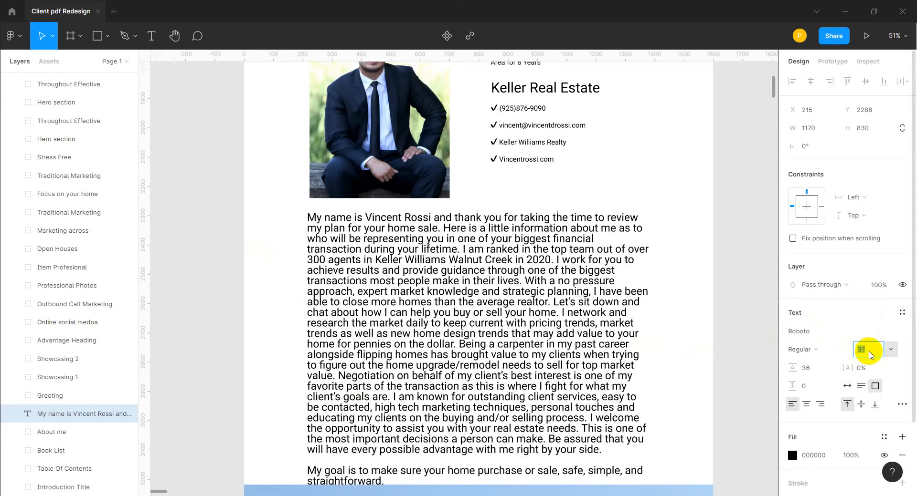
key("Up")
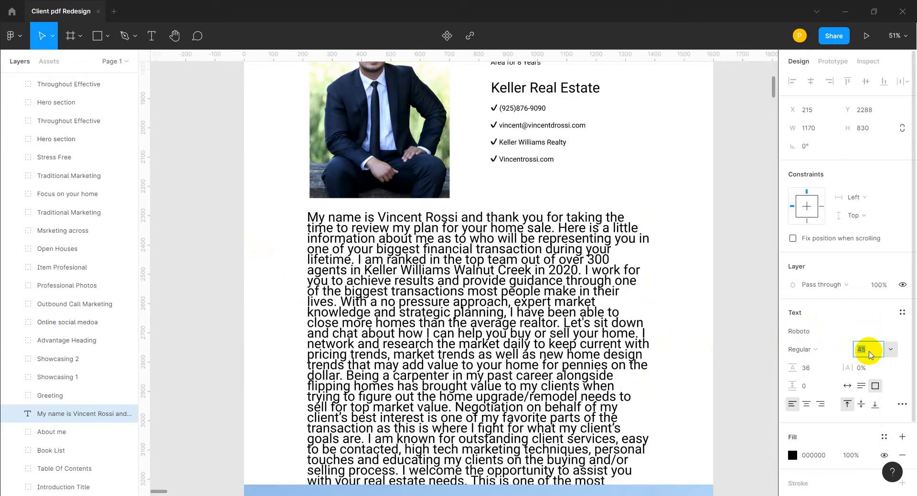
key("Up")
key("Up")
key("Up")
key("Up")
key("Up")
key("Up")
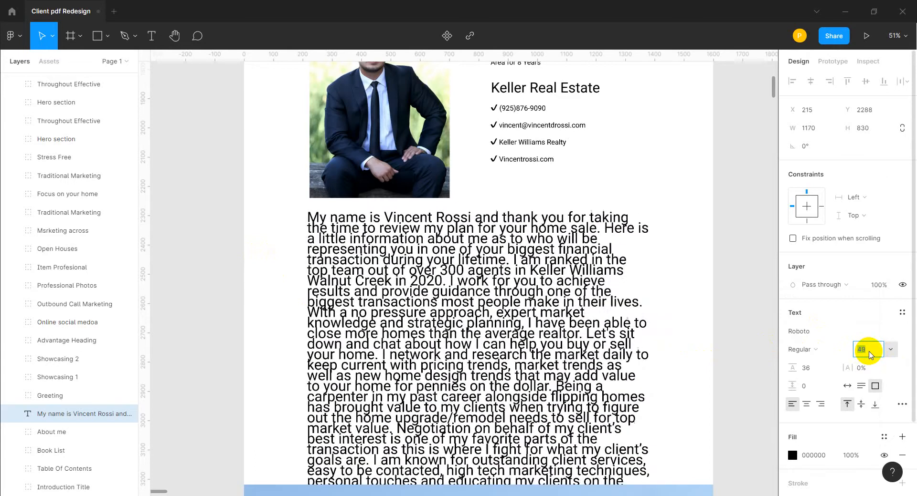
key("Up")
key("Up")
key("Up")
key("Up")
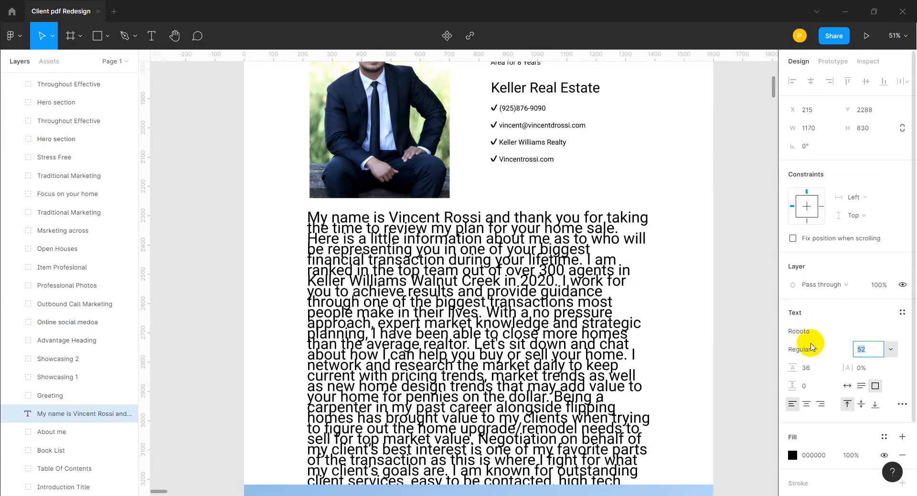
key("Up")
key("Up")
key("Up")
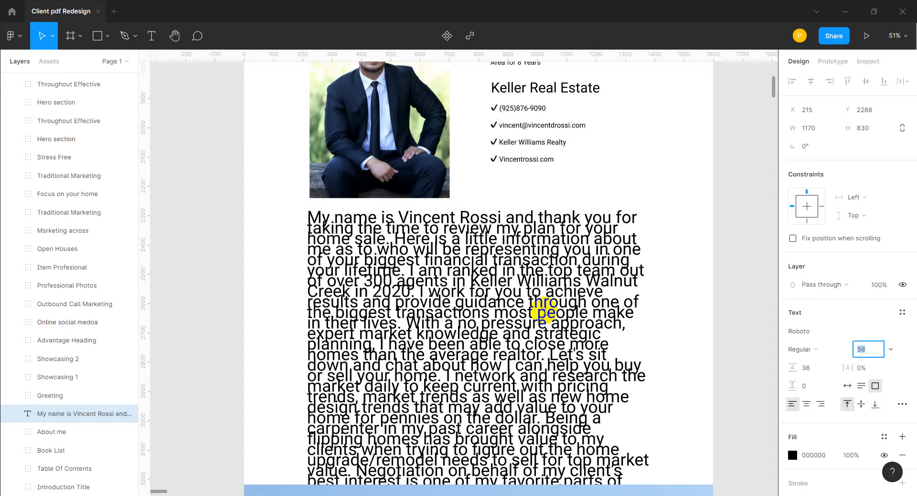
Step: Reduce the introduction paragraph's font size to 24
key("Down")
key("Down")
key("Down")
key("Down")
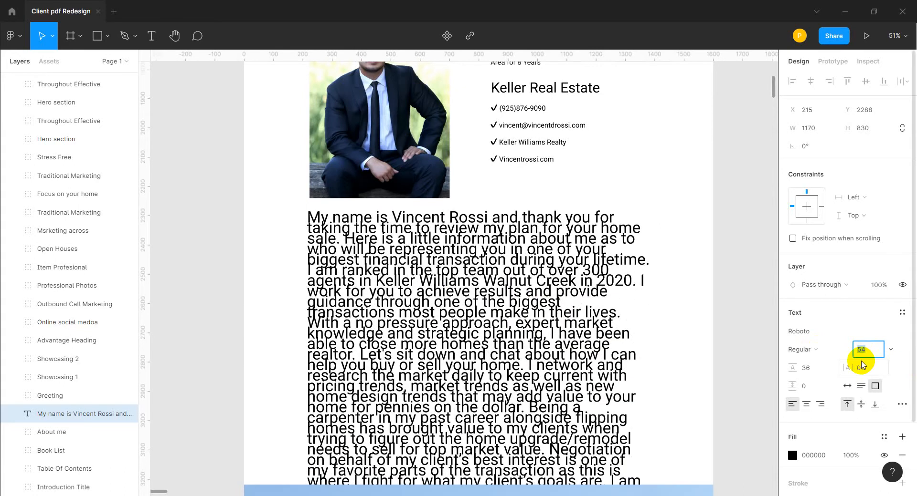
type("24")
key("Return")
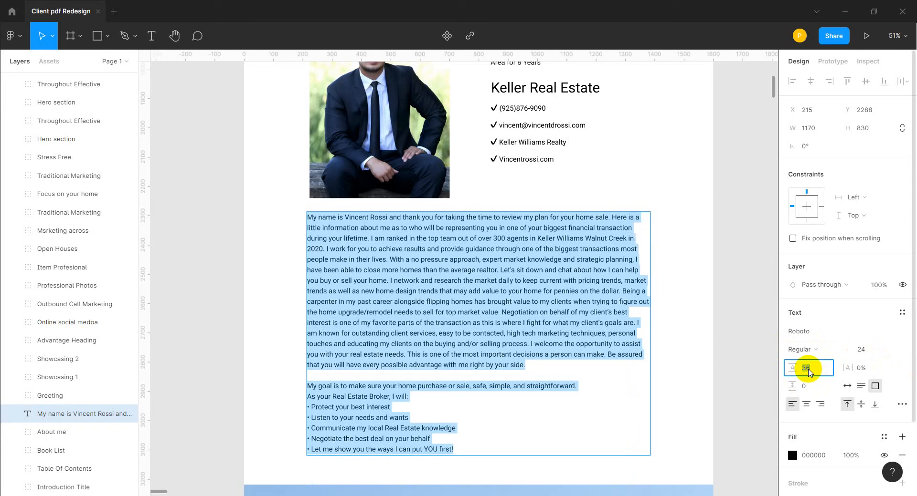
Step: Try a line height of 60 on the introduction paragraph and set it back to 36
key("Return")
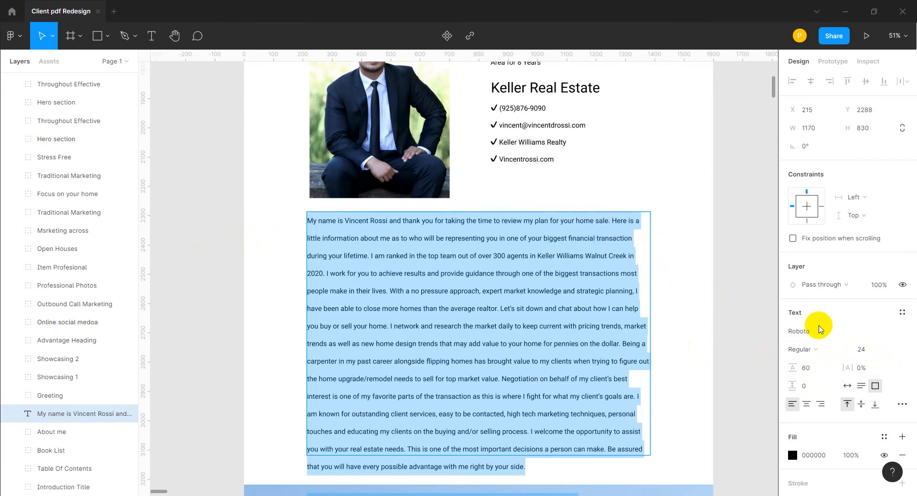
left_click(805, 372)
type("36")
key("Return")
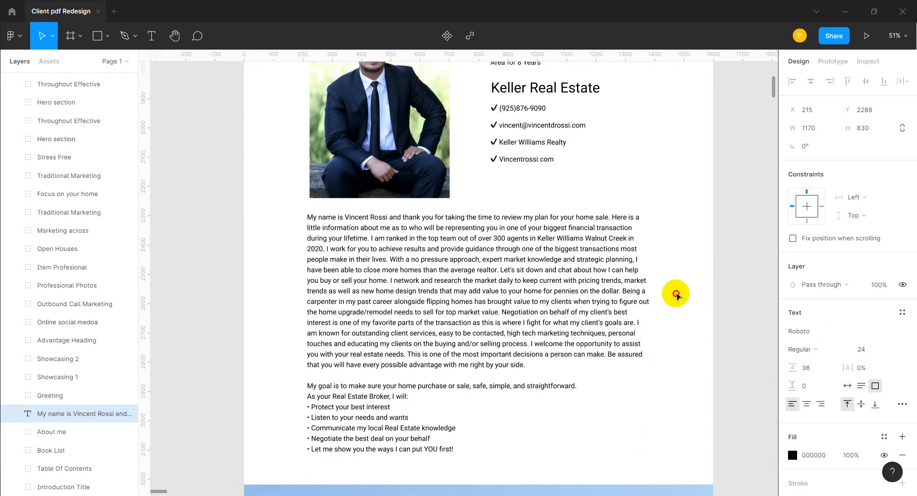
Step: Make the 12-column layout grid visible on the Final Verson frame
scroll(48, 143, "up", 6)
left_click(42, 191)
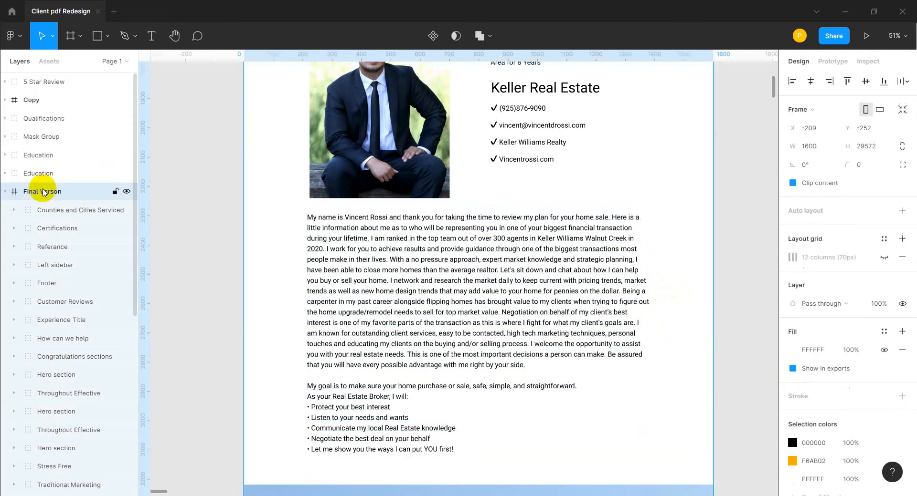
left_click(886, 258)
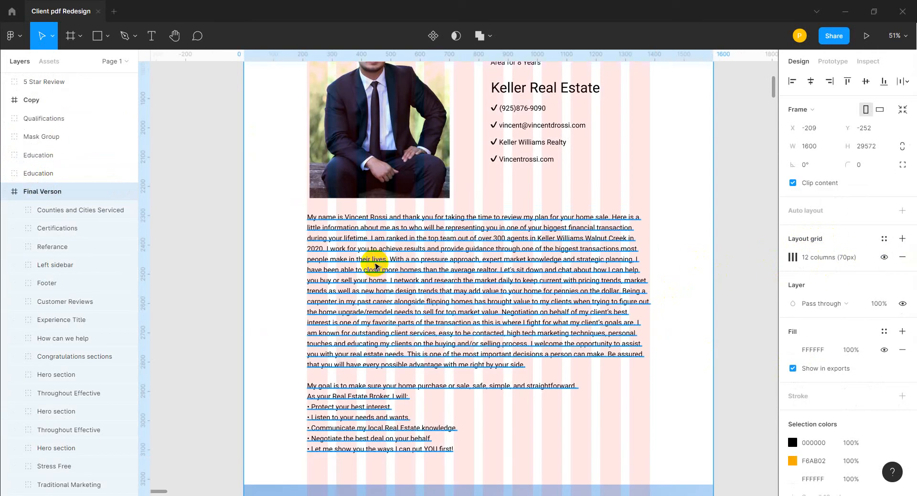
Step: Examine how the title, table of contents and greeting section line up with the column grid
scroll(470, 279, "up", 15)
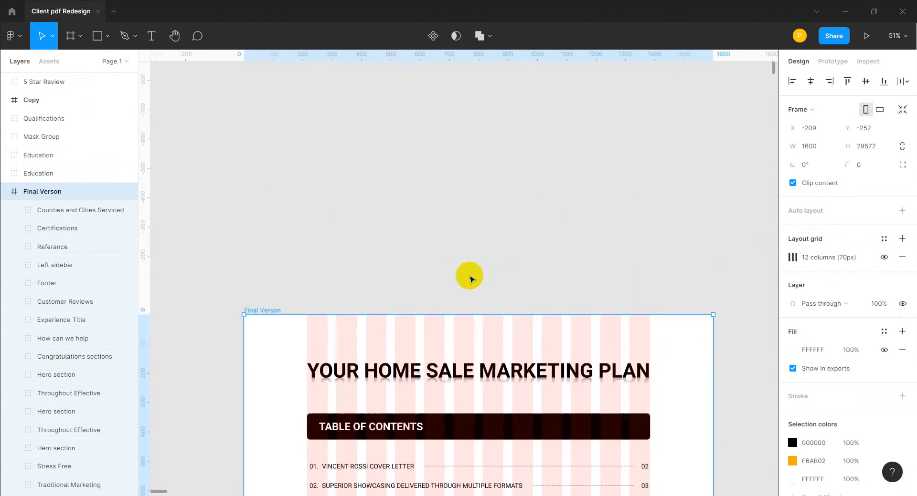
scroll(470, 280, "down", 20)
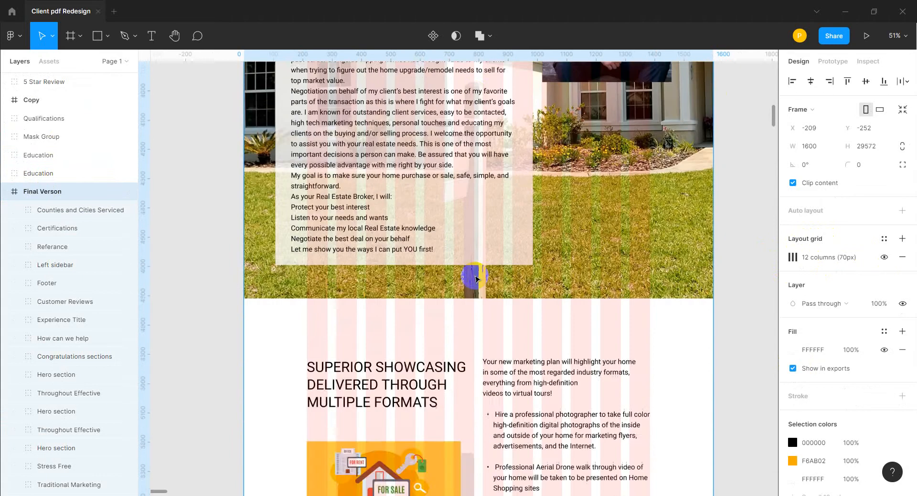
scroll(334, 203, "up", 2)
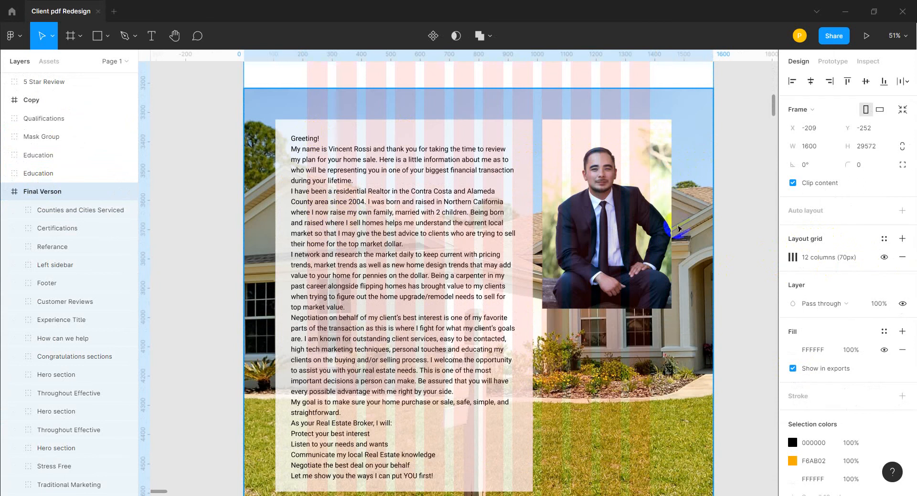
scroll(676, 325, "down", 1)
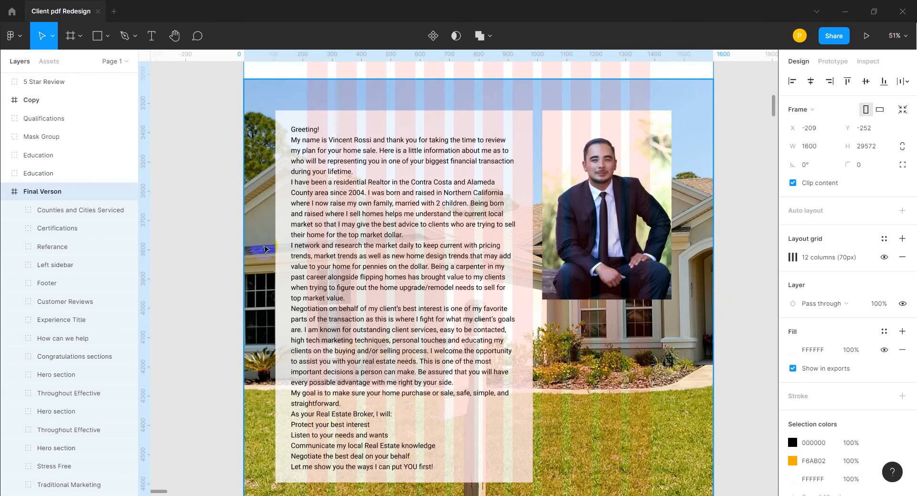
scroll(681, 315, "down", 5)
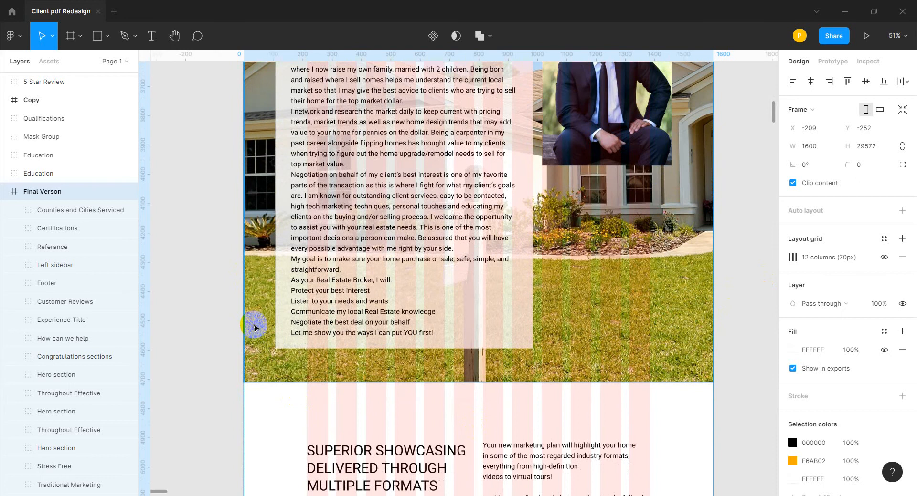
Step: Hide the 12-column layout grid on the Final Verson frame
scroll(605, 296, "down", 2)
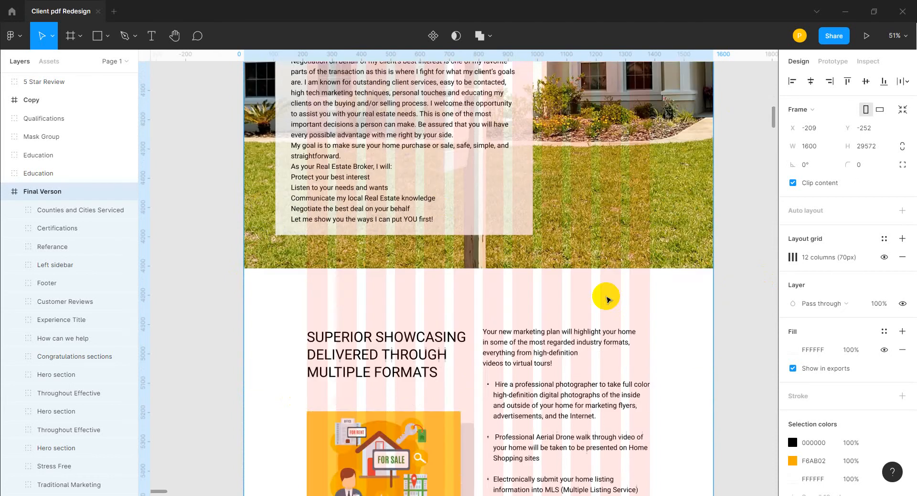
scroll(605, 297, "up", 20)
scroll(605, 297, "up", 2)
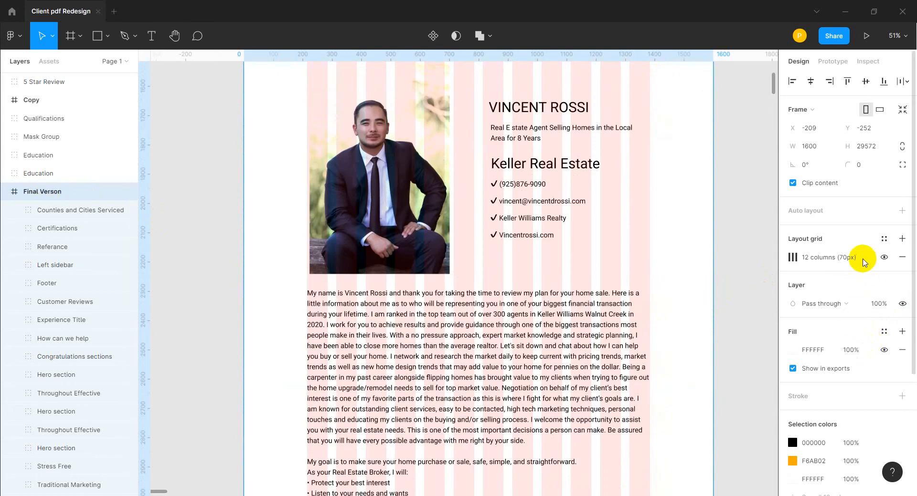
left_click(884, 257)
Step: Inspect the properties of the "Online, Social Media" text and of the for-sale house image in the Target Marketing section
scroll(651, 281, "down", 20)
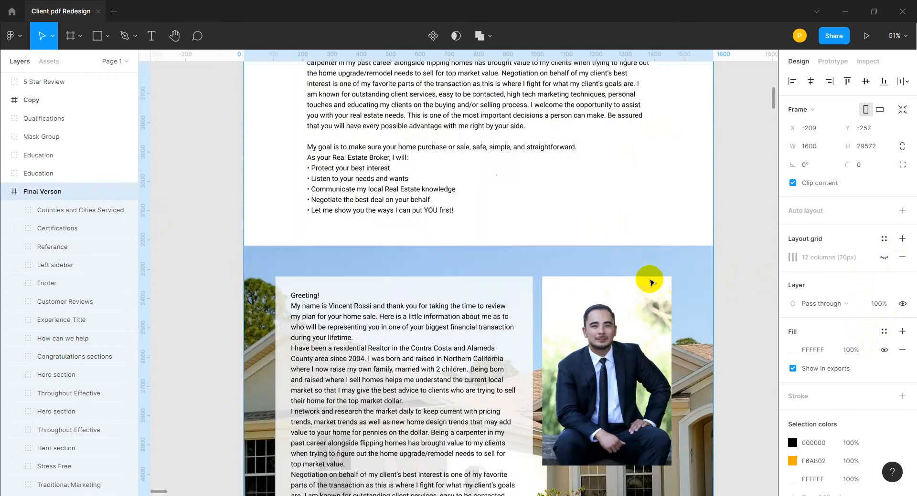
scroll(651, 281, "down", 20)
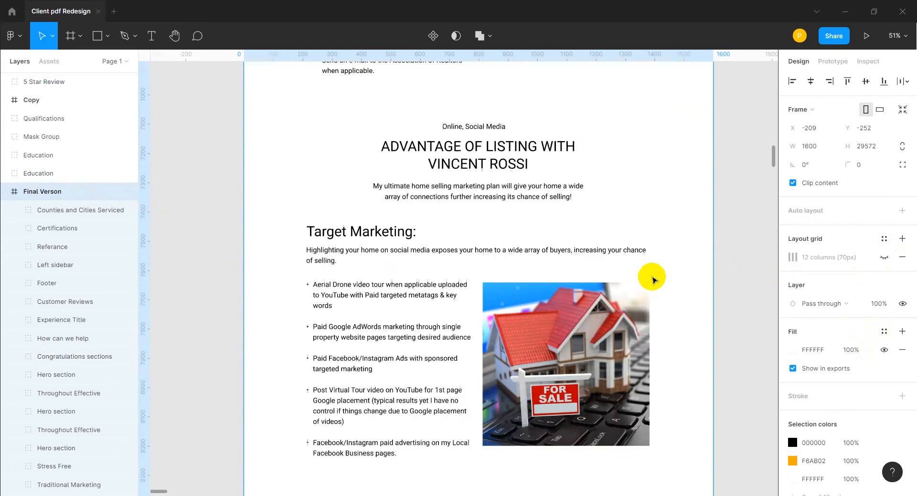
scroll(653, 279, "up", 15)
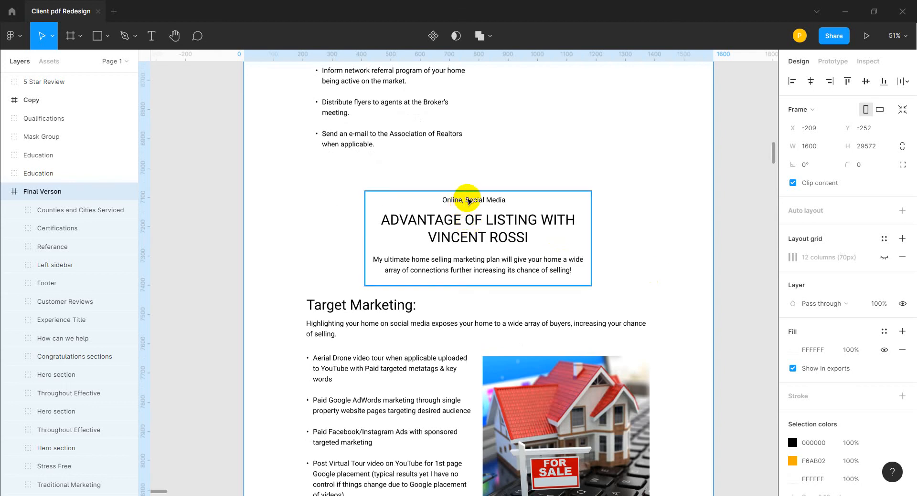
double_click(468, 201)
double_click(467, 201)
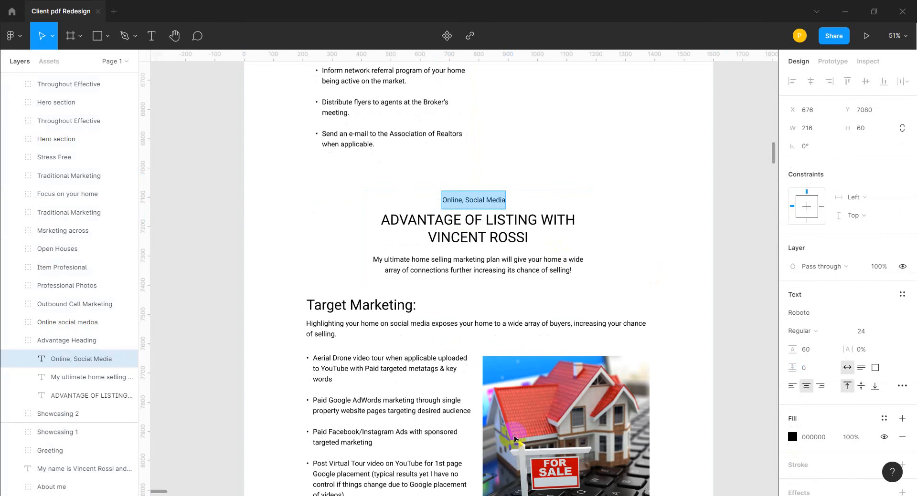
left_click(523, 406)
left_click(529, 405)
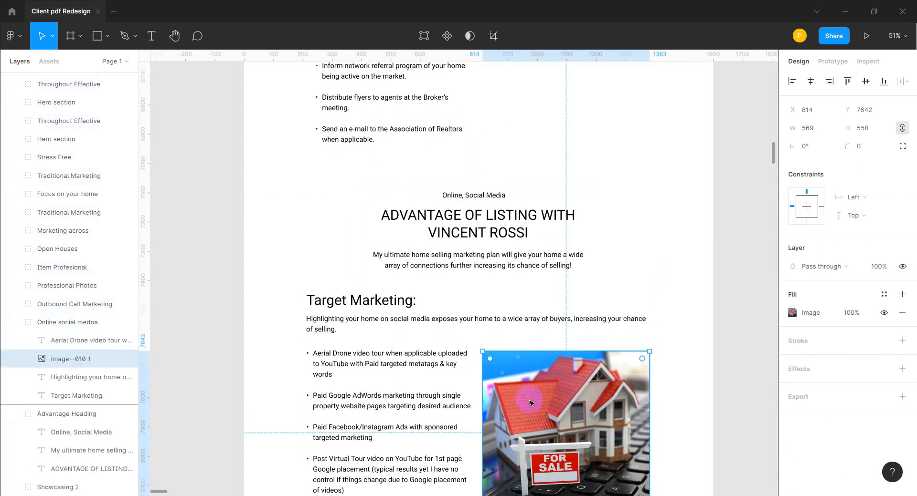
Step: Look through the remaining sections of the Final Verson design down to the footer and the customer reviews
scroll(559, 311, "down", 3)
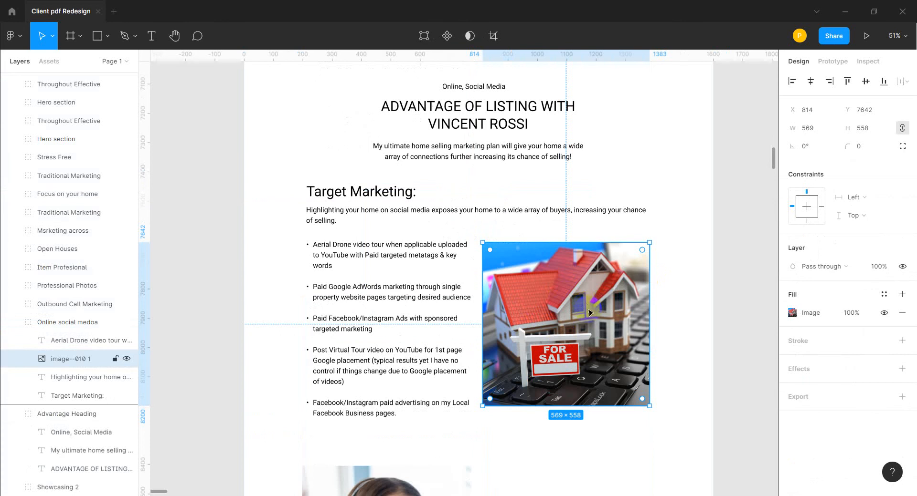
scroll(591, 313, "down", 20)
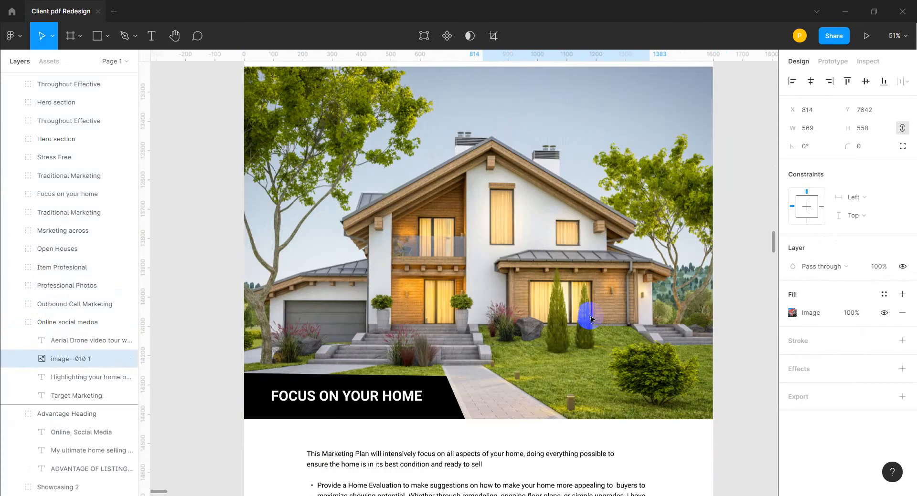
scroll(590, 319, "down", 20)
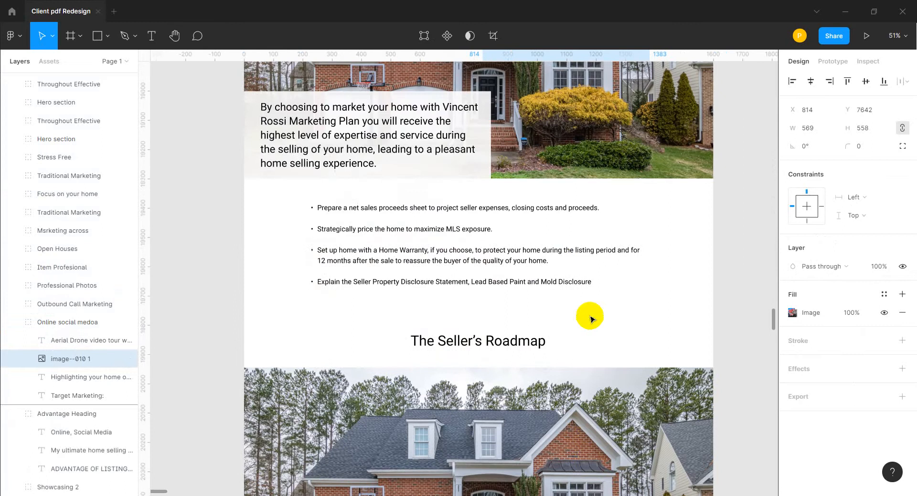
scroll(590, 319, "down", 20)
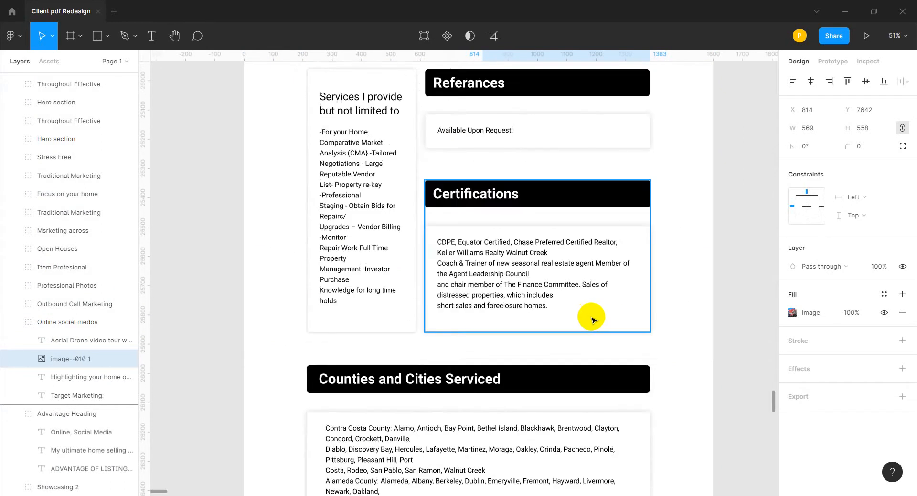
scroll(591, 319, "down", 20)
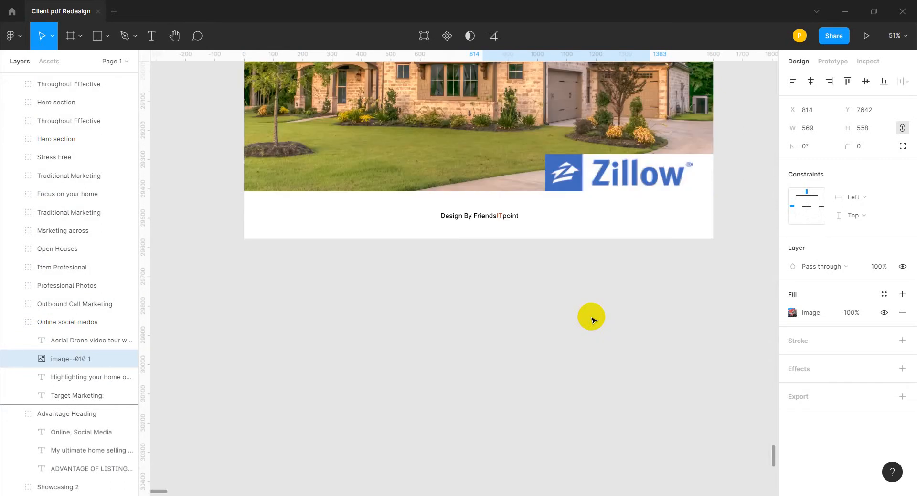
scroll(591, 319, "up", 8)
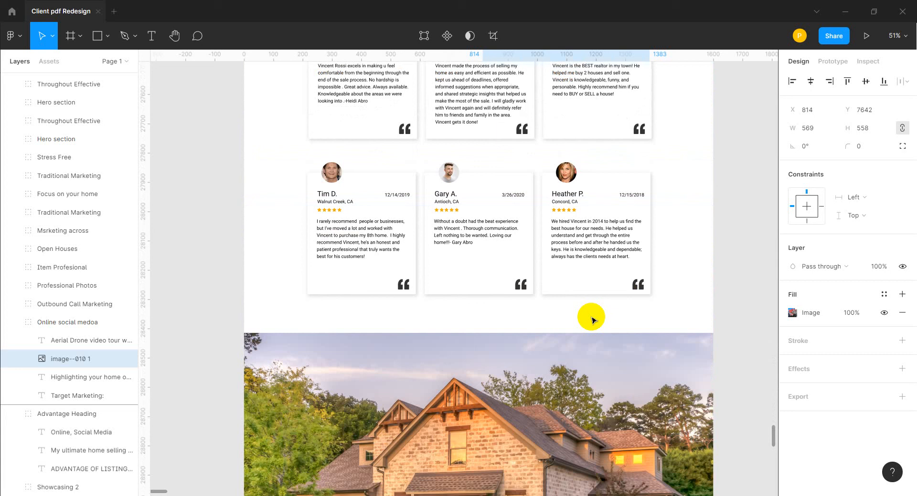
Step: Delete the three customer review cards in the last row, Review 7, Review 8 and Review 9
left_click(366, 222)
double_click(361, 177)
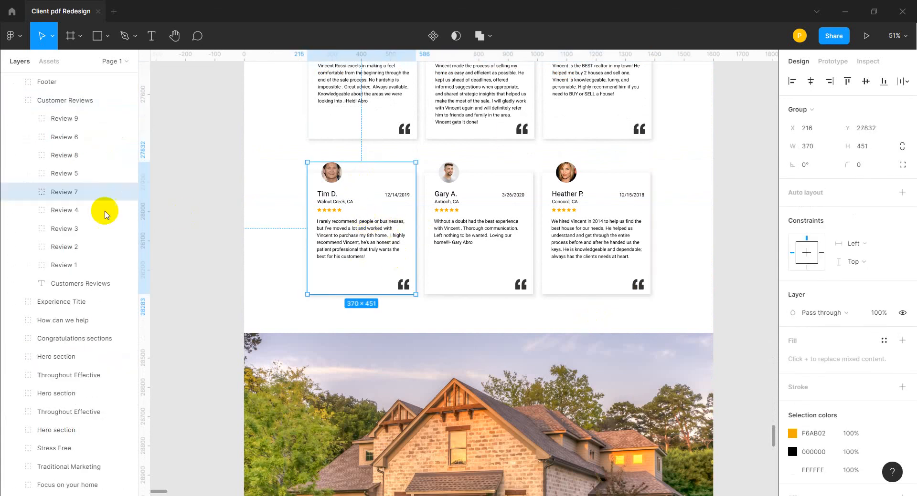
left_click(67, 155)
left_click(74, 190)
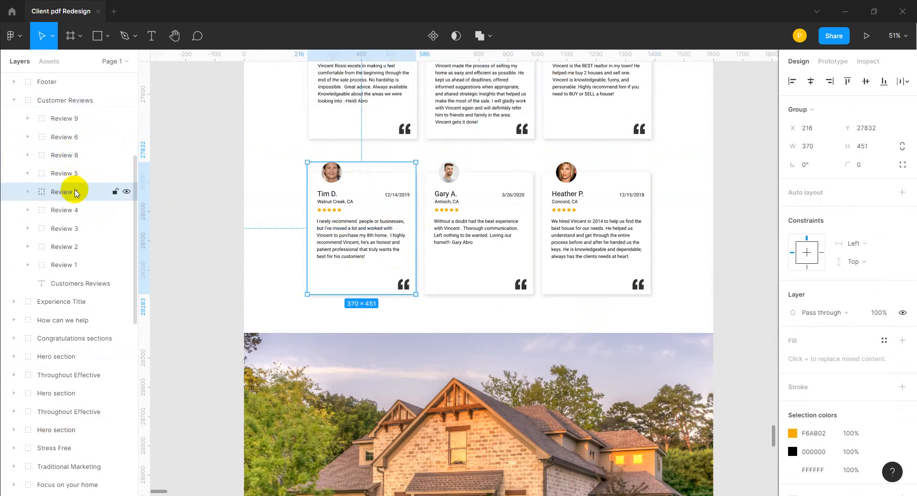
left_click(67, 152, "shift")
left_click(72, 120, "shift")
mouse_move(71, 122)
left_mouse_down()
mouse_move(70, 110)
mouse_move(82, 160)
mouse_move(67, 144)
mouse_move(68, 125)
left_mouse_up()
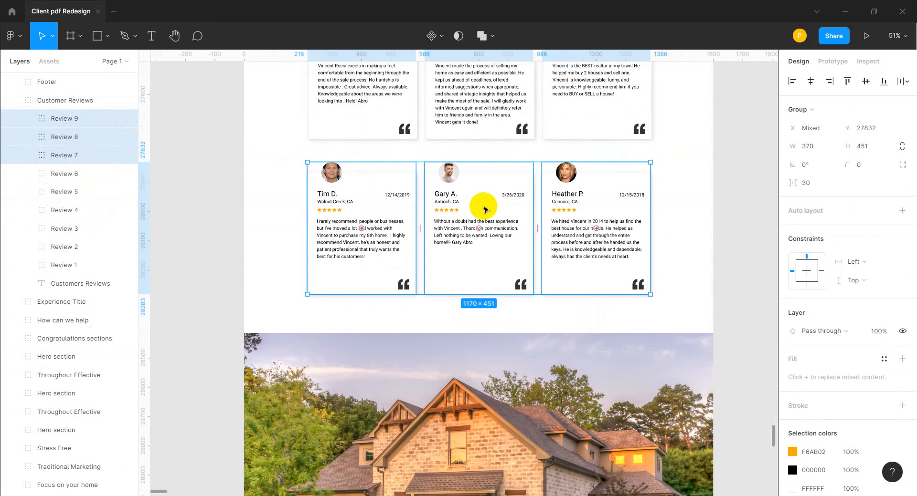
key("Delete")
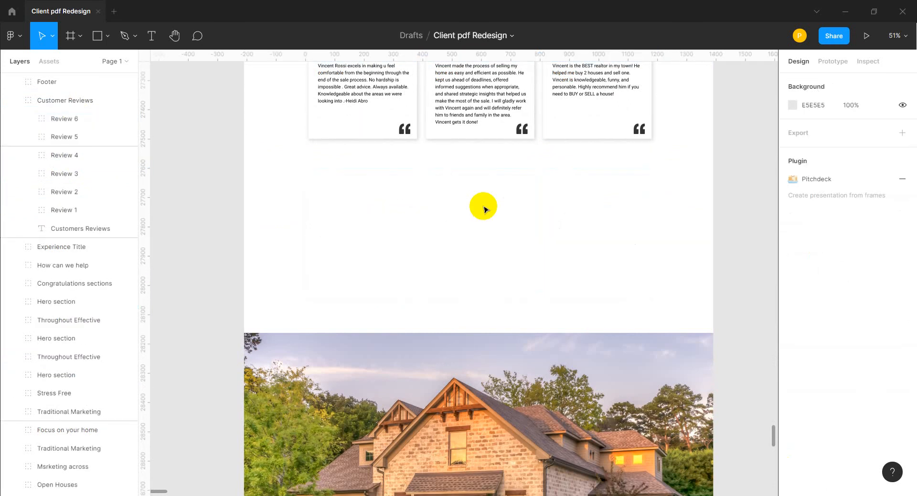
Step: Move the Footer group up to close the empty gap beneath the remaining customer reviews
scroll(460, 306, "down", 2)
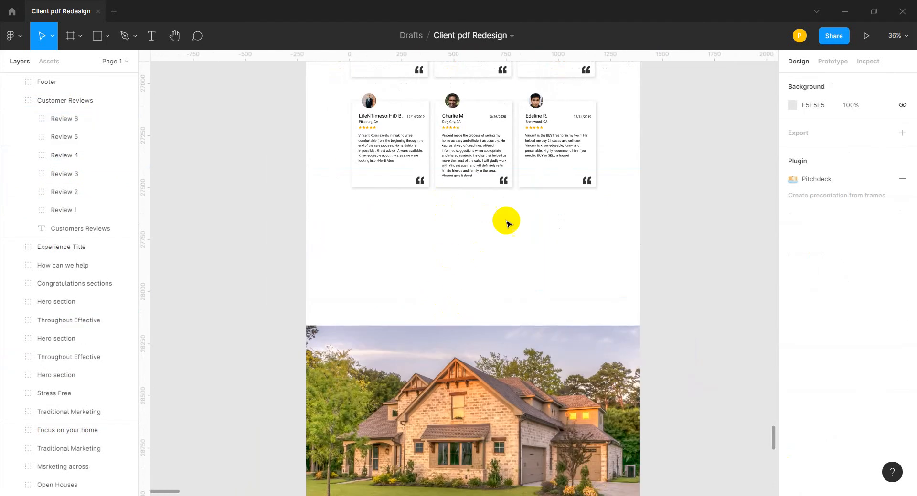
scroll(419, 286, "down", 2)
scroll(423, 279, "down", 2)
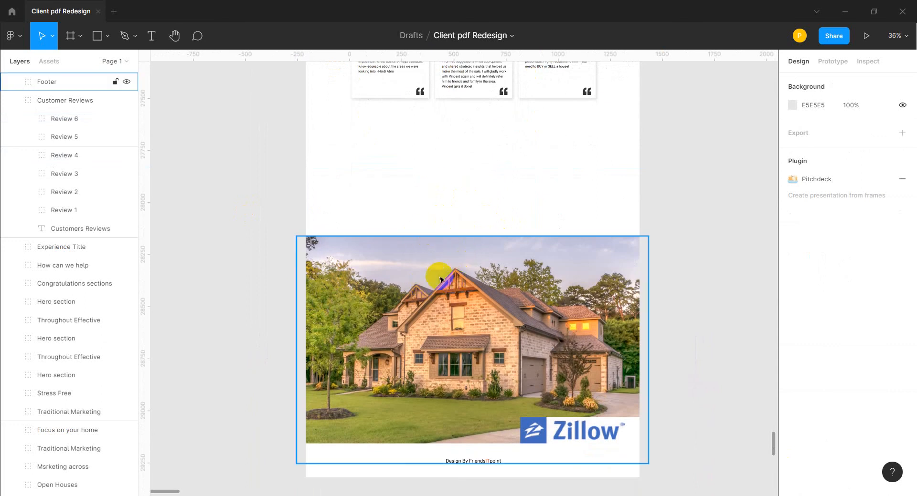
left_click_drag(288, 215, 639, 346)
scroll(652, 409, "up", 10)
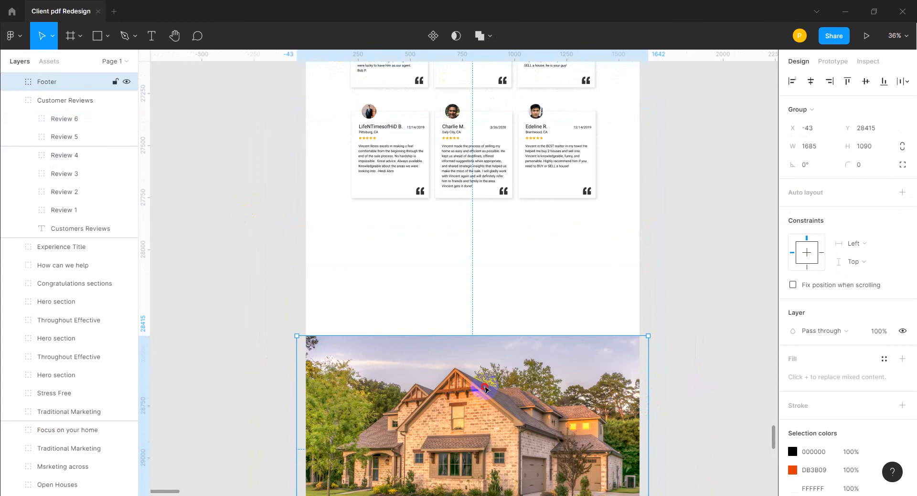
left_click_drag(485, 389, 484, 292)
left_click_drag(485, 286, 486, 283)
scroll(573, 277, "down", 1)
left_click(698, 271)
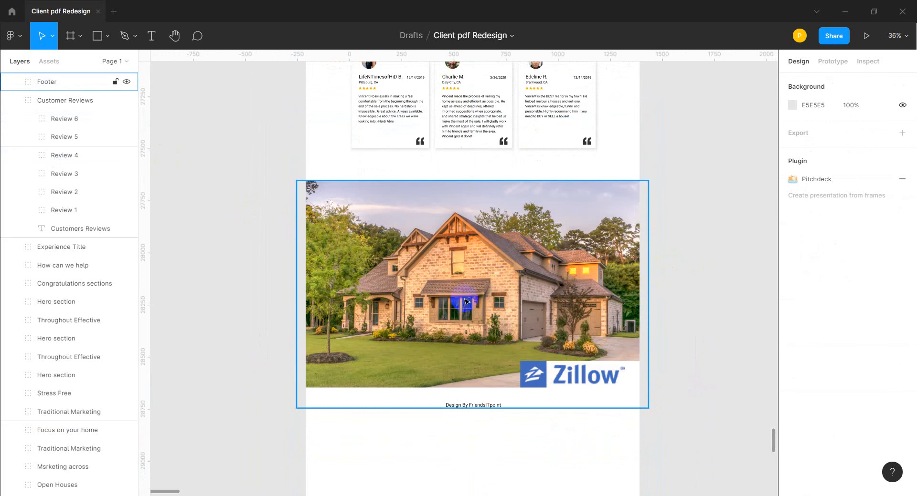
Step: Shorten the Final Verson frame to a height of about 29058 so it ends just beneath the footer credit line
scroll(473, 321, "down", 1)
scroll(496, 370, "down", 2)
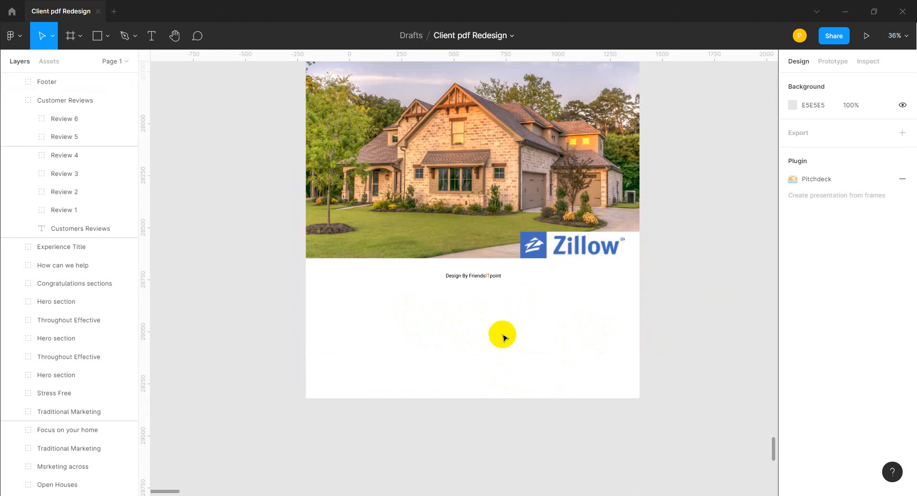
scroll(45, 175, "up", 4)
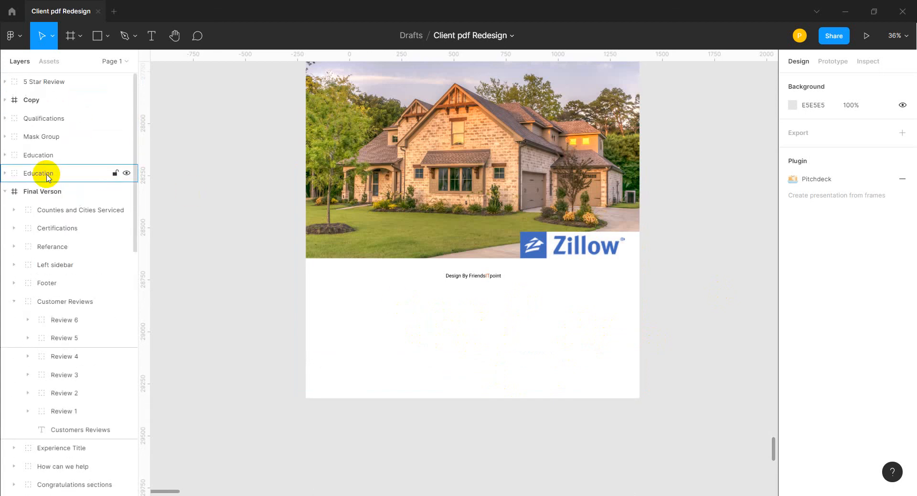
left_click(45, 193)
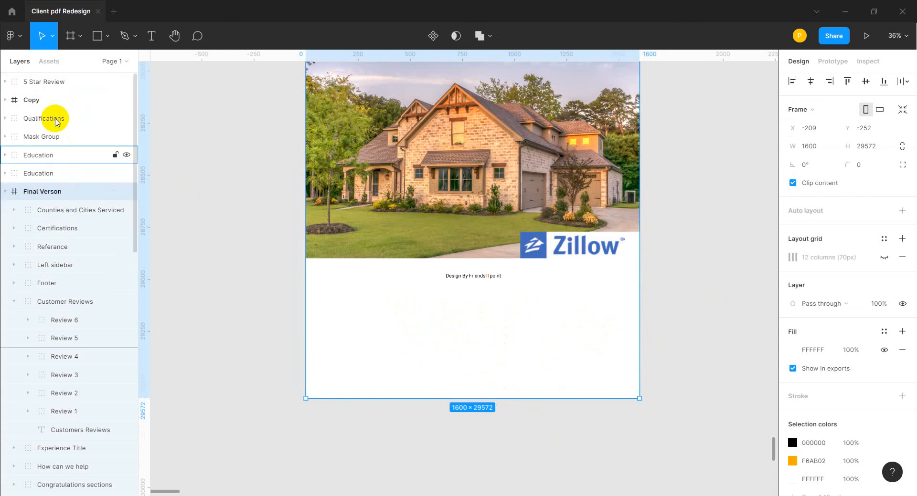
left_click(49, 38)
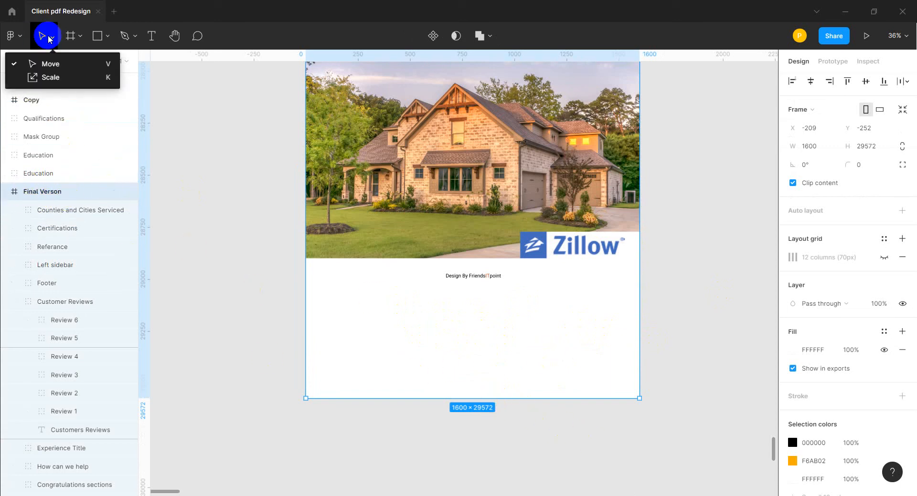
left_click(50, 64)
left_click_drag(487, 398, 484, 290)
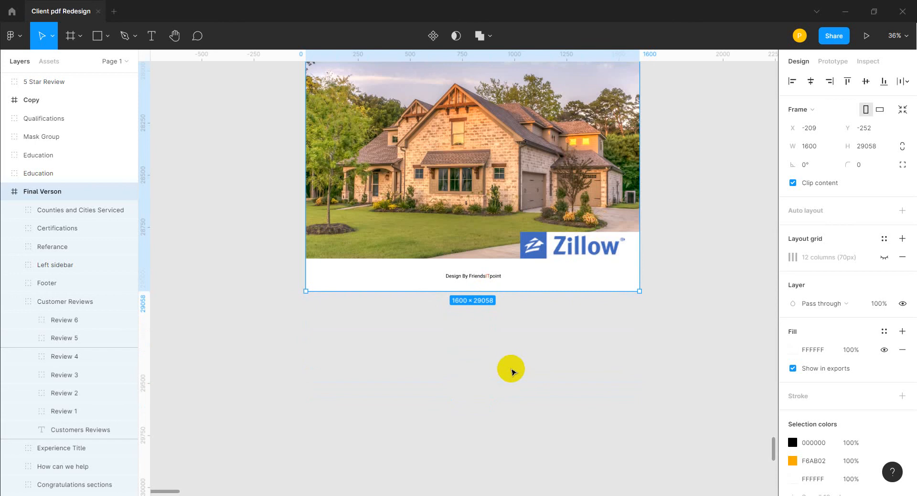
left_click(587, 352)
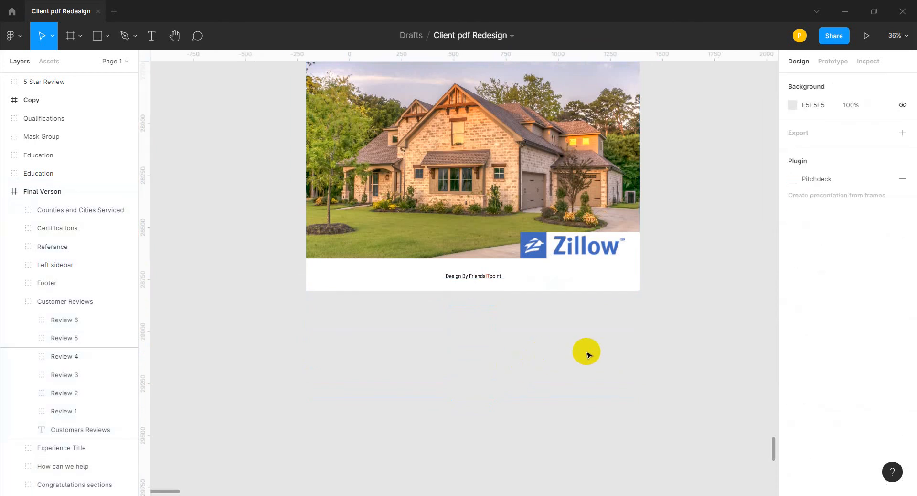
Step: Undo the frame shortening, the footer move and the deletion of the three review cards
scroll(382, 343, "up", 3)
scroll(382, 343, "up", 1)
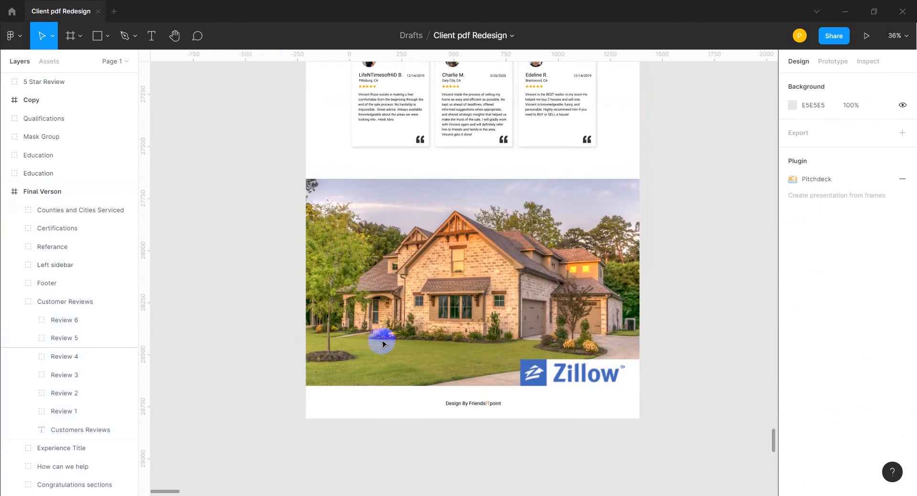
left_click(382, 343)
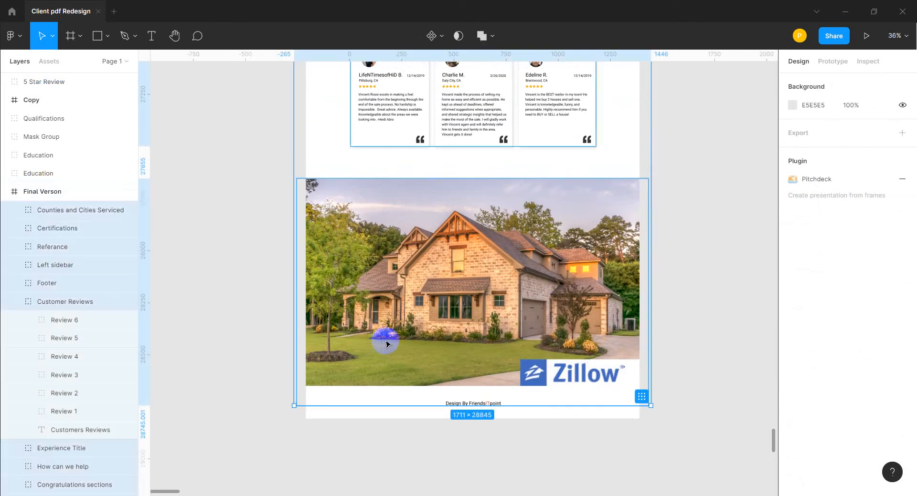
left_click(558, 337)
key("ctrl+z")
key("ctrl+z")
key("ctrl+z")
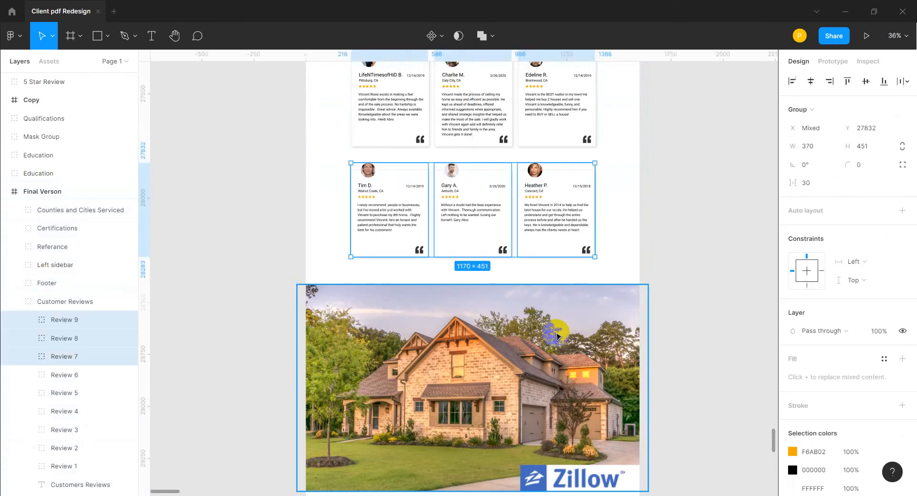
left_click(715, 219)
Step: Select the whole Final Verson frame and export it with the PDF format
scroll(514, 272, "down", 5)
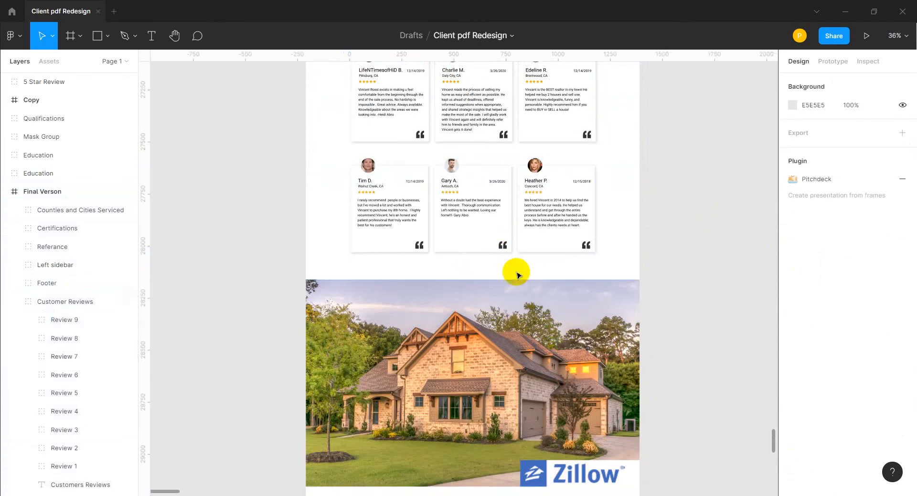
scroll(517, 275, "up", 20)
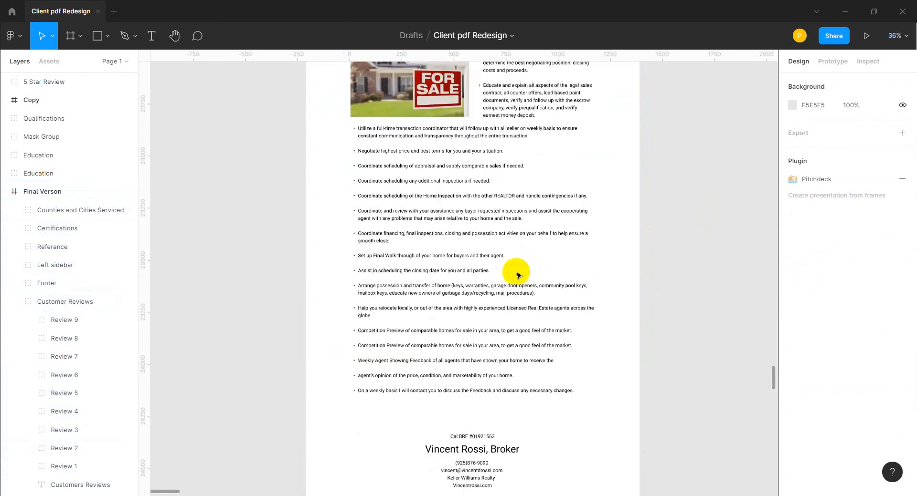
scroll(517, 275, "up", 17)
left_click(21, 191)
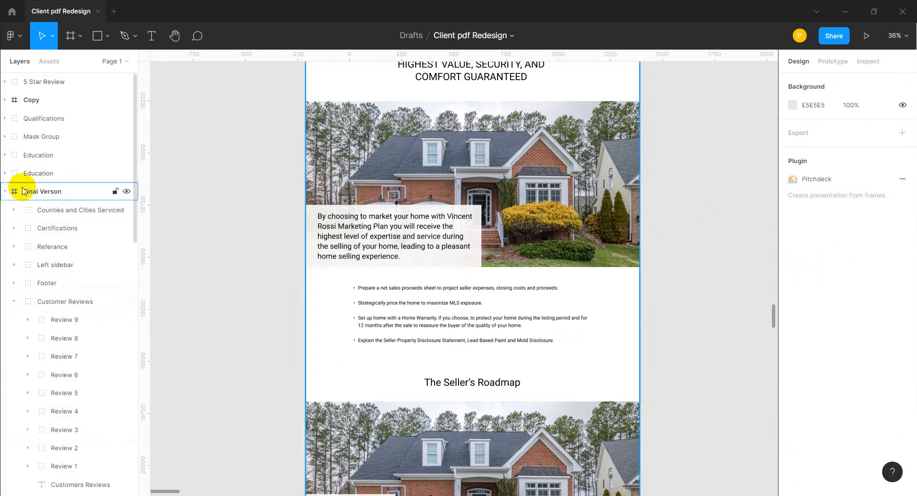
left_click(51, 194)
scroll(839, 306, "down", 5)
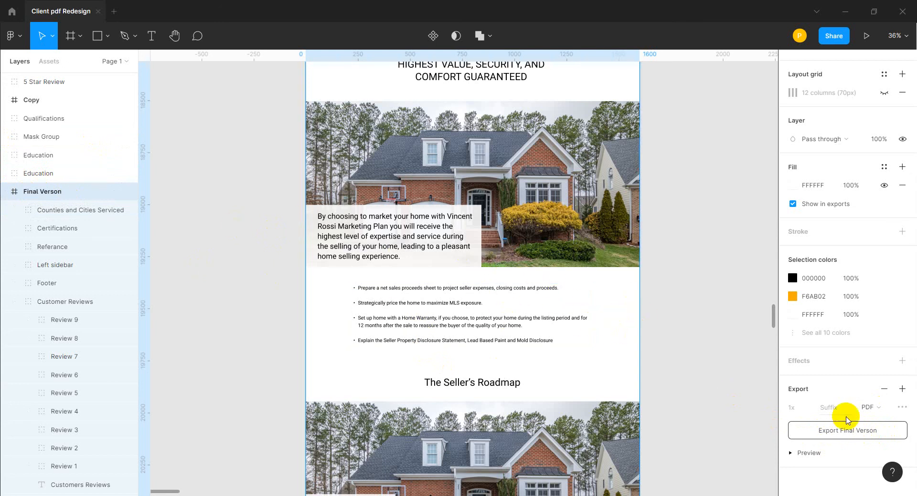
left_click(881, 410)
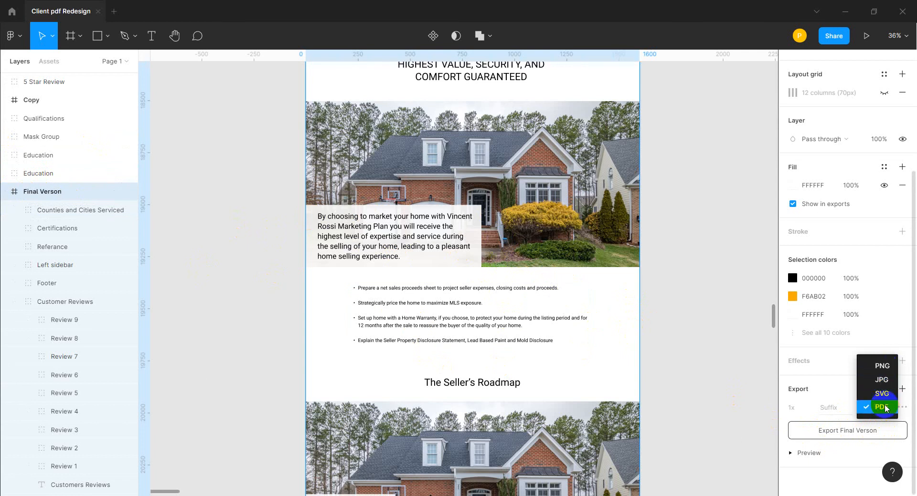
left_click(881, 407)
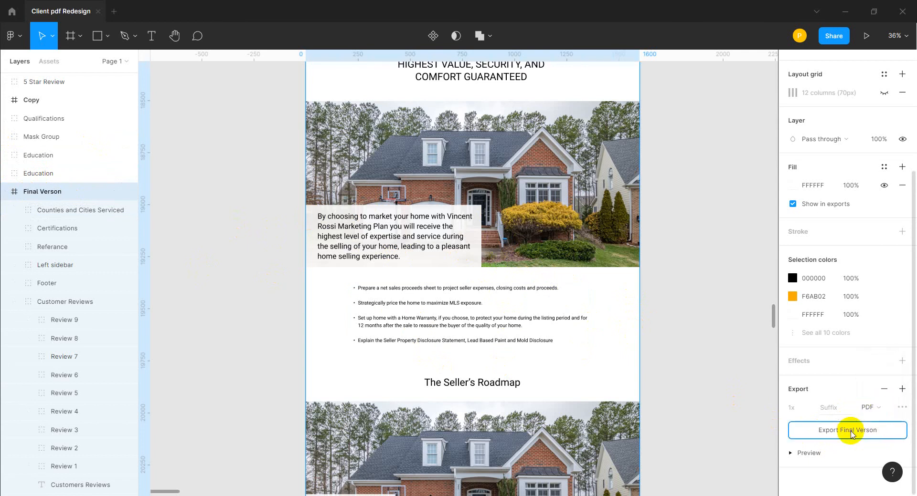
left_click(851, 435)
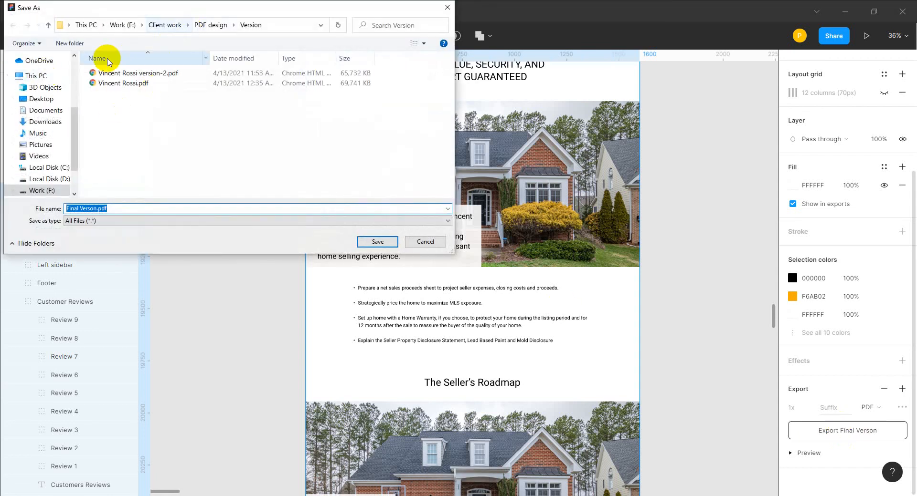
Step: Save the export in the Downloads folder as Final Verson .pdf, replacing the existing file of that name
scroll(43, 99, "up", 5)
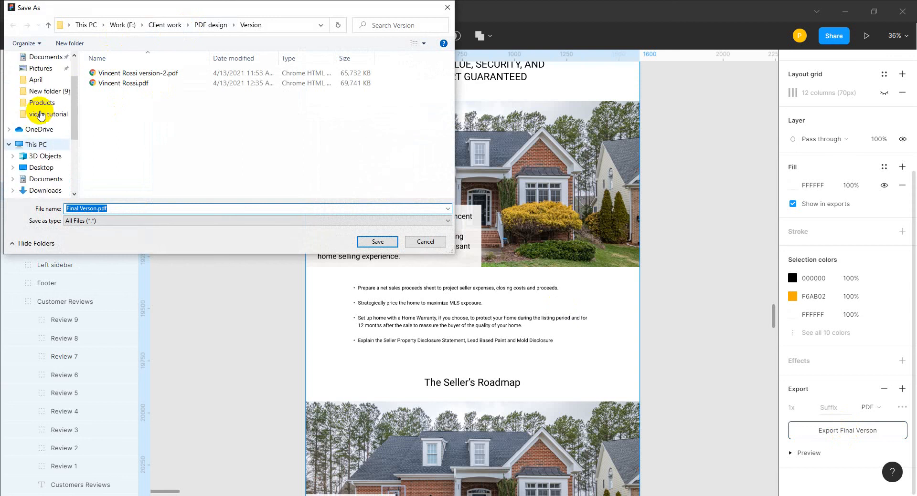
left_click(42, 89)
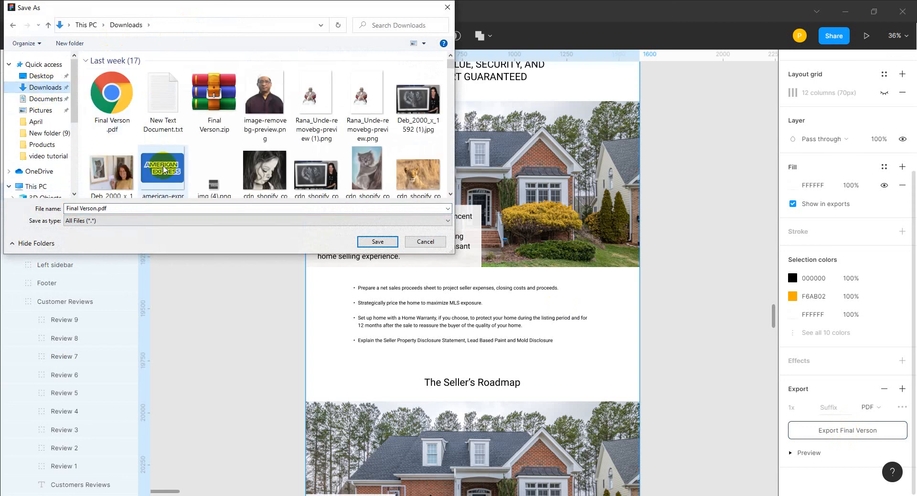
left_click(105, 105)
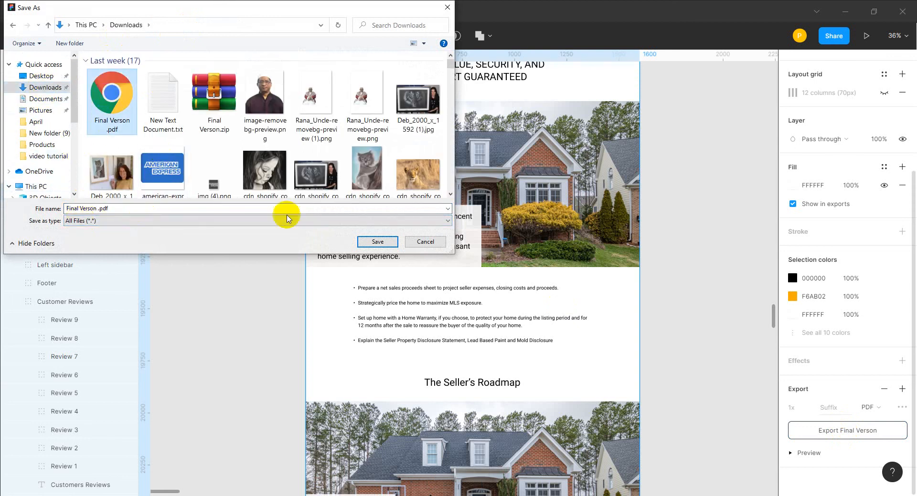
left_click(376, 242)
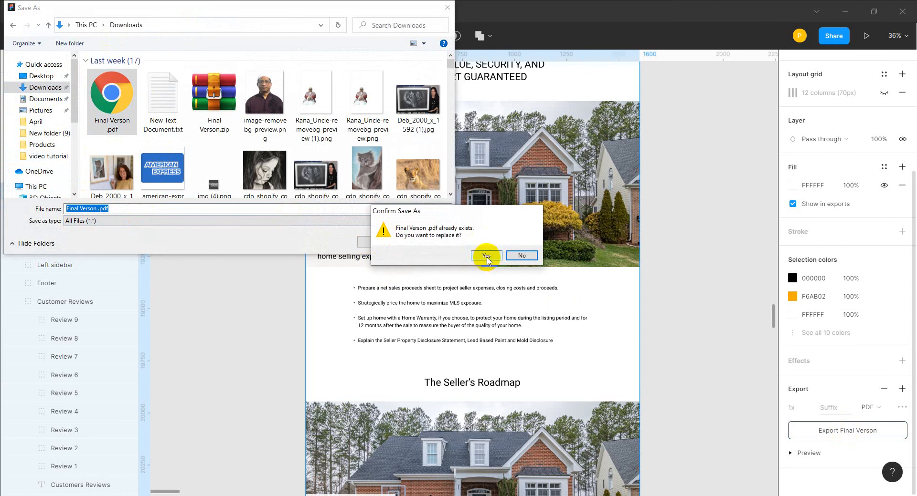
left_click(486, 256)
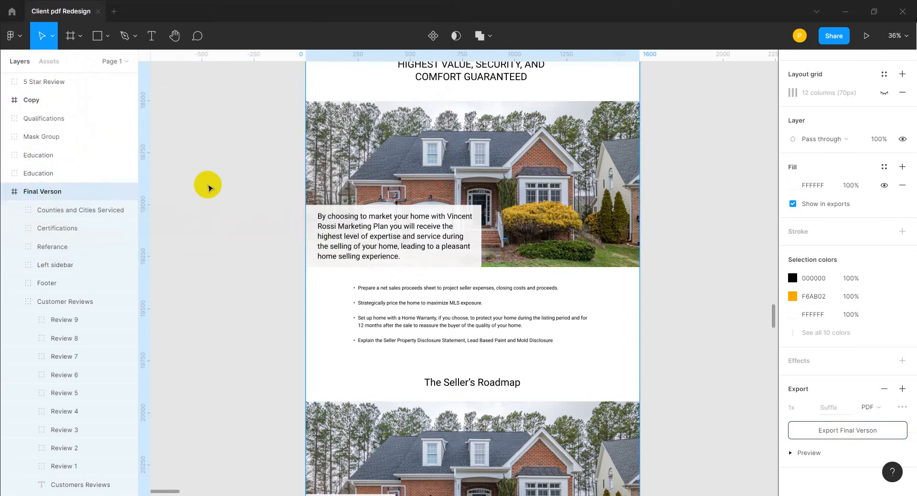
Step: Switch to File Explorer and open the exported Final Verson .pdf from the Downloads folder
left_click(131, 0)
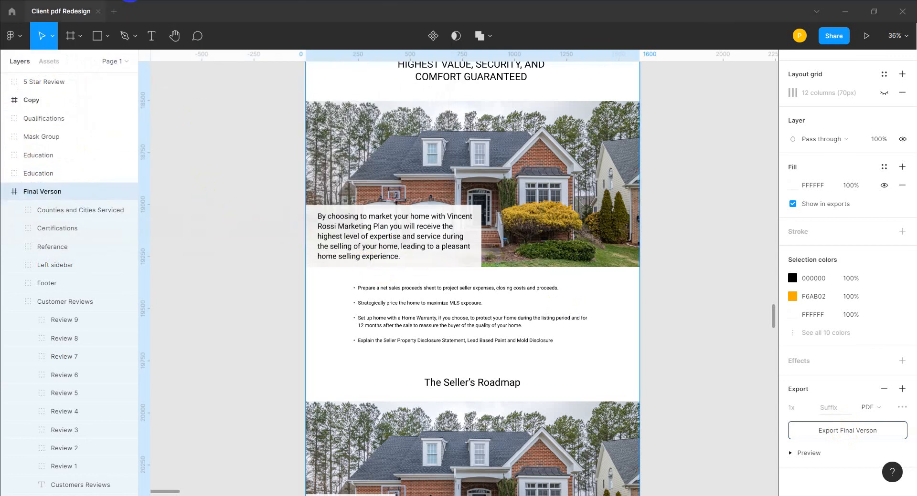
left_click(523, 39)
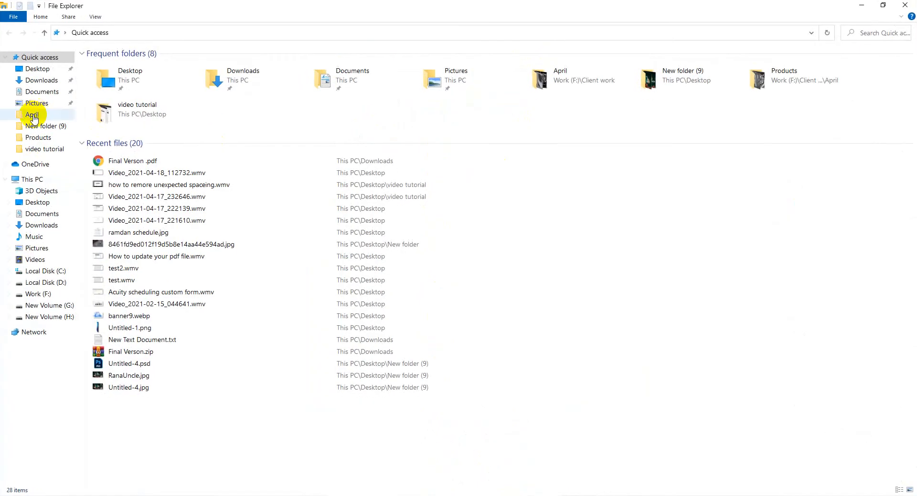
left_click(35, 81)
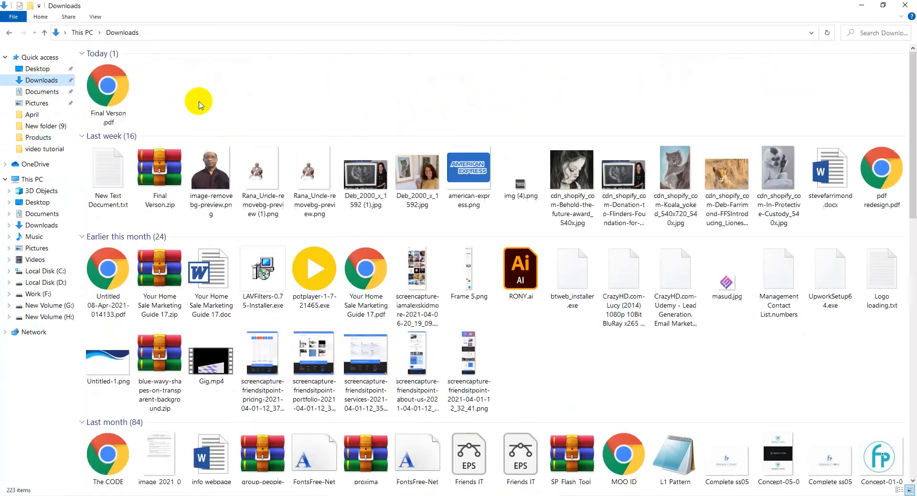
double_click(106, 95)
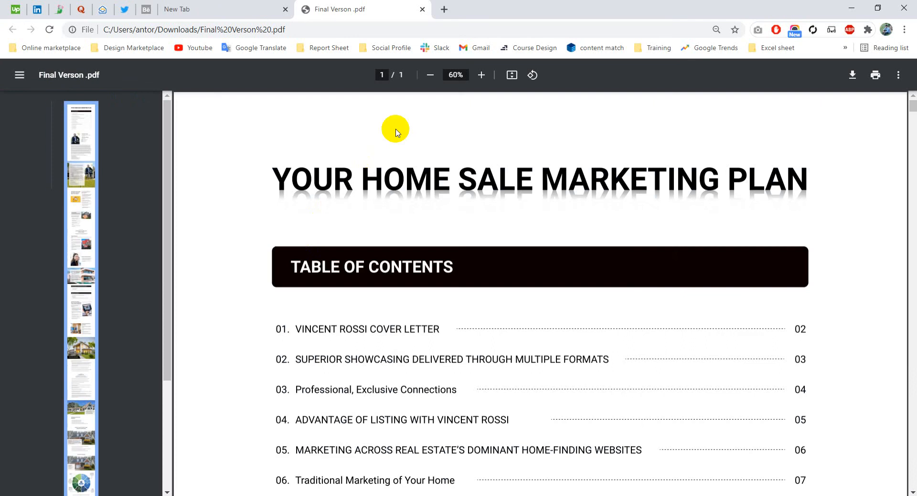
Step: Check whether the main title and the Table of Contents heading in the exported PDF can be selected as text
scroll(268, 211, "down", 1)
scroll(278, 178, "up", 1)
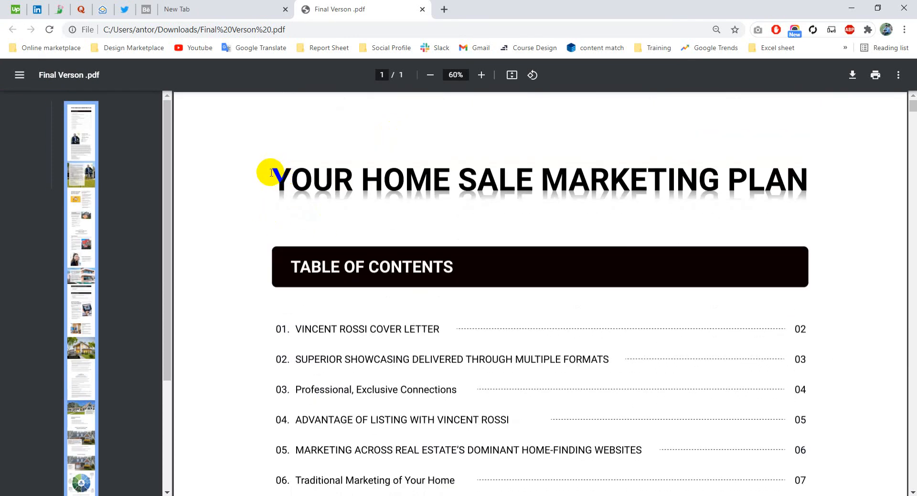
mouse_move(268, 172)
left_mouse_down()
mouse_move(831, 168)
mouse_move(815, 180)
mouse_move(265, 159)
mouse_move(274, 180)
left_mouse_up()
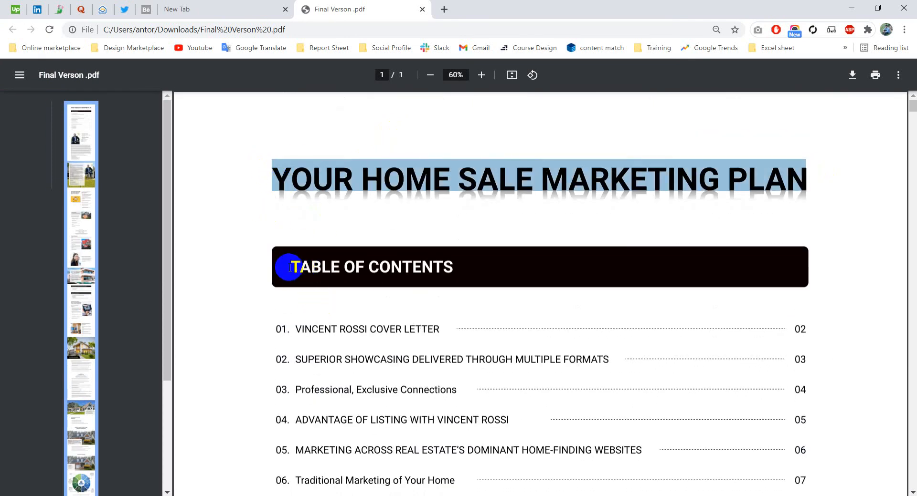
left_click_drag(289, 267, 514, 306)
Step: Review the exported PDF's sections from the agent introduction down to the footer design credit
scroll(475, 282, "down", 20)
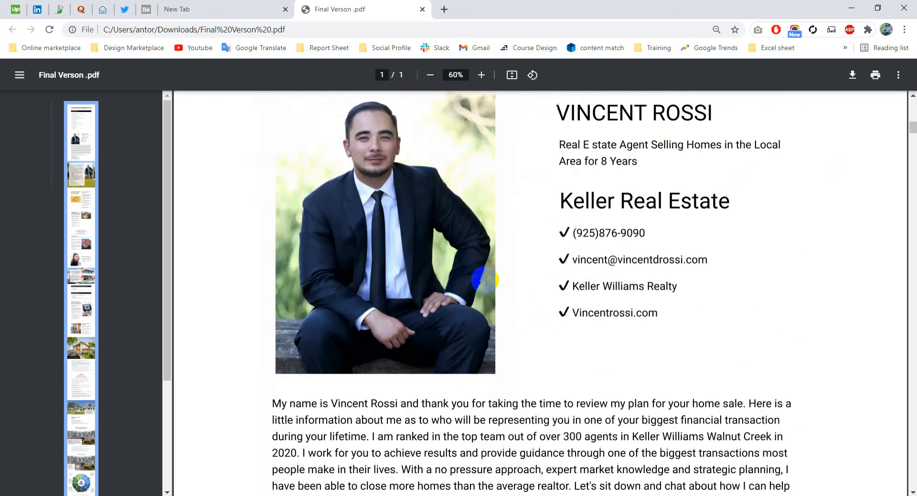
scroll(487, 283, "down", 20)
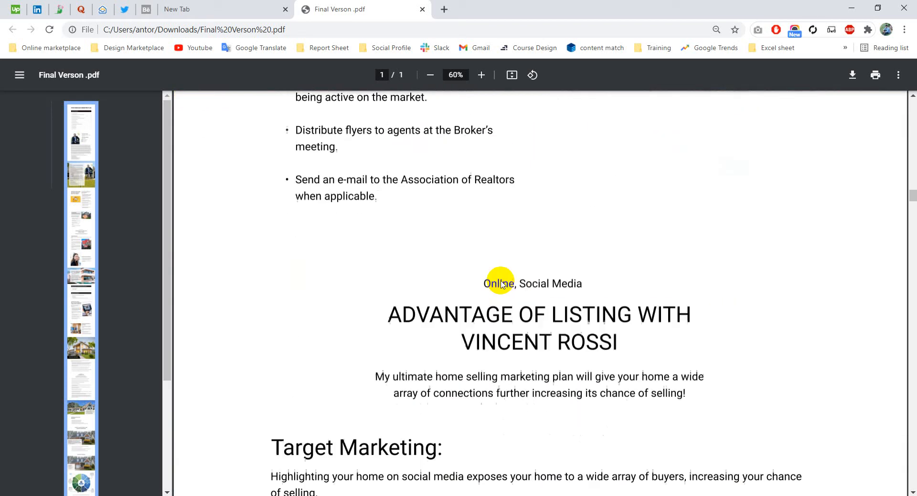
scroll(502, 285, "down", 20)
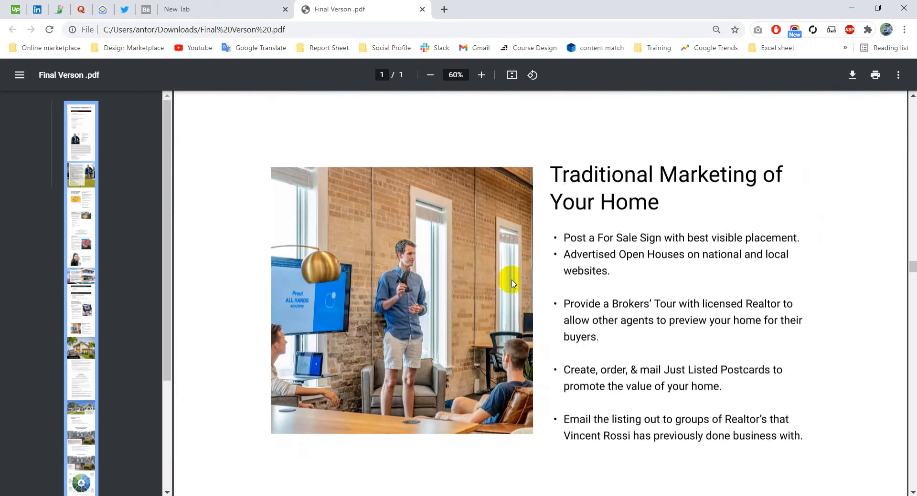
scroll(522, 283, "down", 20)
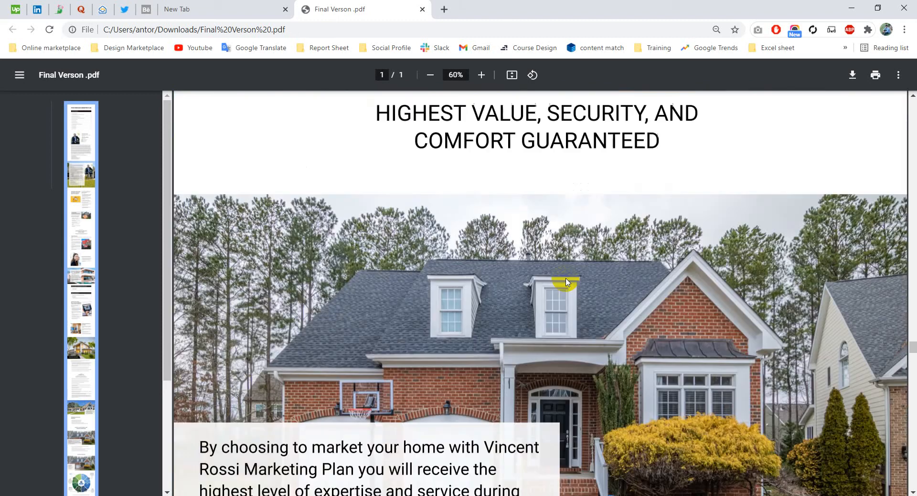
scroll(584, 281, "down", 20)
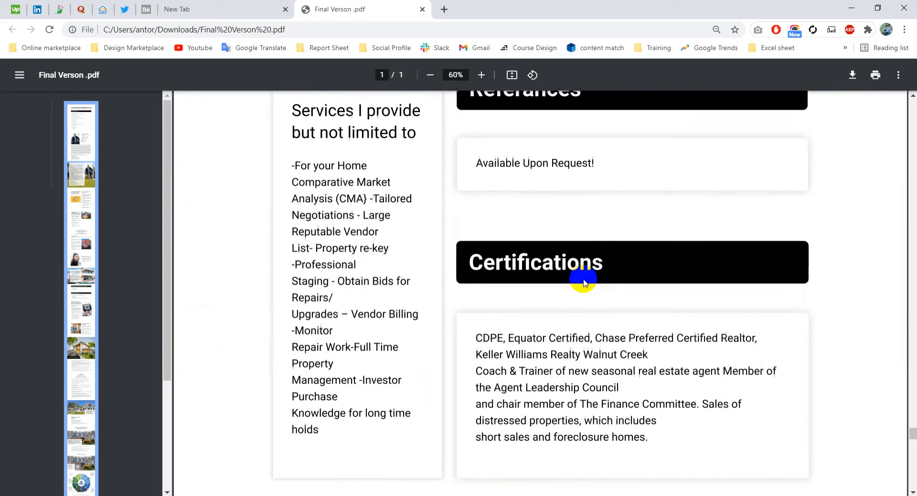
scroll(585, 283, "down", 10)
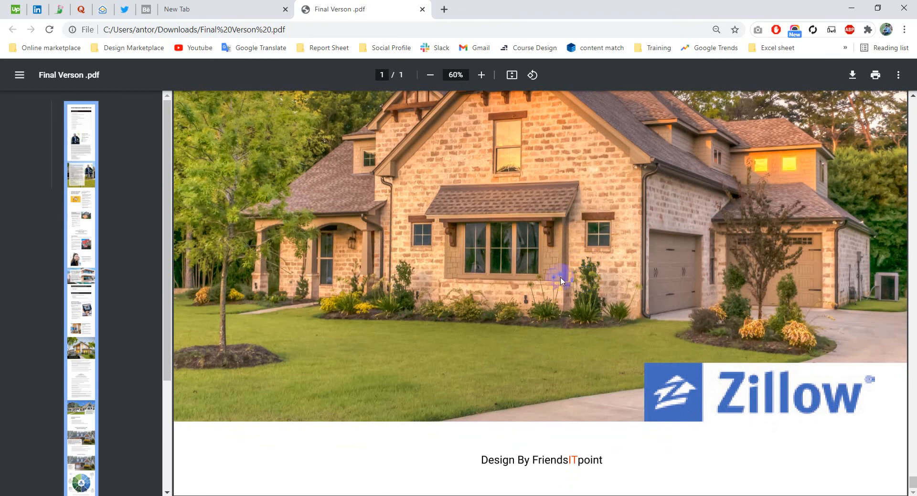
Step: Look back through the PDF from the footer to the opening page, ending at the main title text
scroll(561, 282, "up", 20)
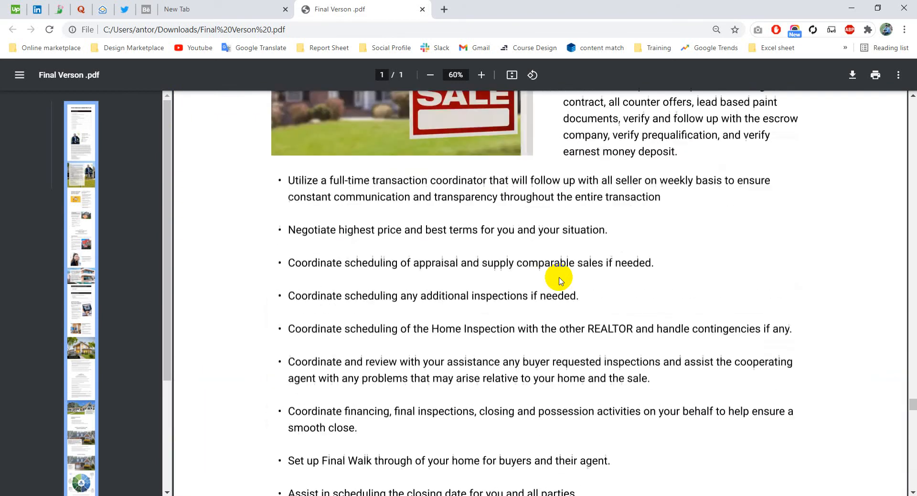
scroll(561, 282, "up", 15)
scroll(561, 282, "down", 8)
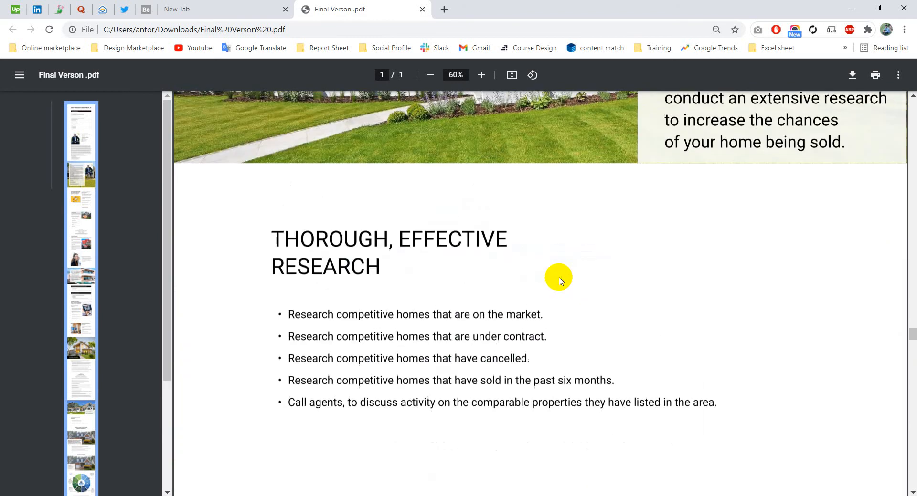
scroll(560, 280, "up", 15)
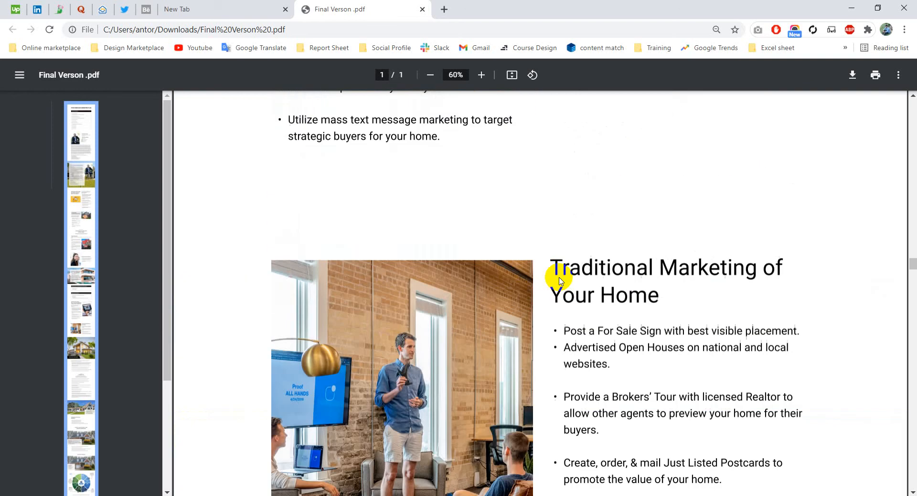
scroll(561, 281, "up", 15)
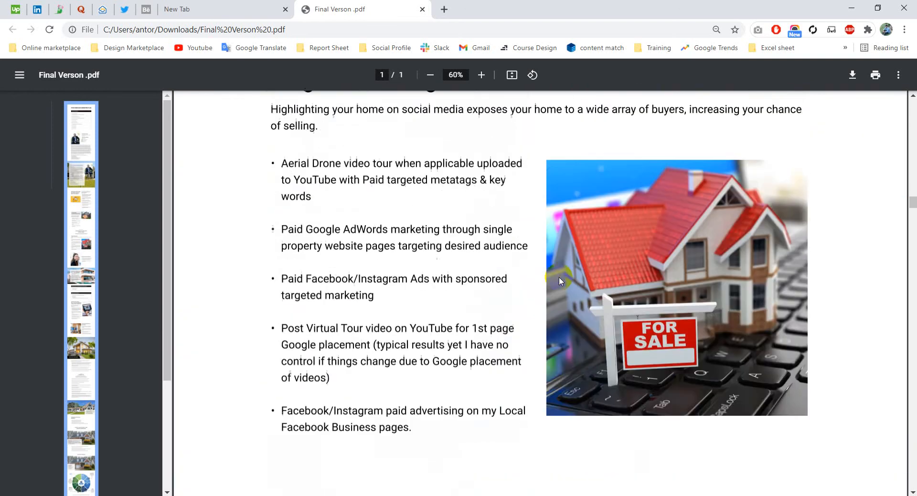
scroll(561, 282, "up", 15)
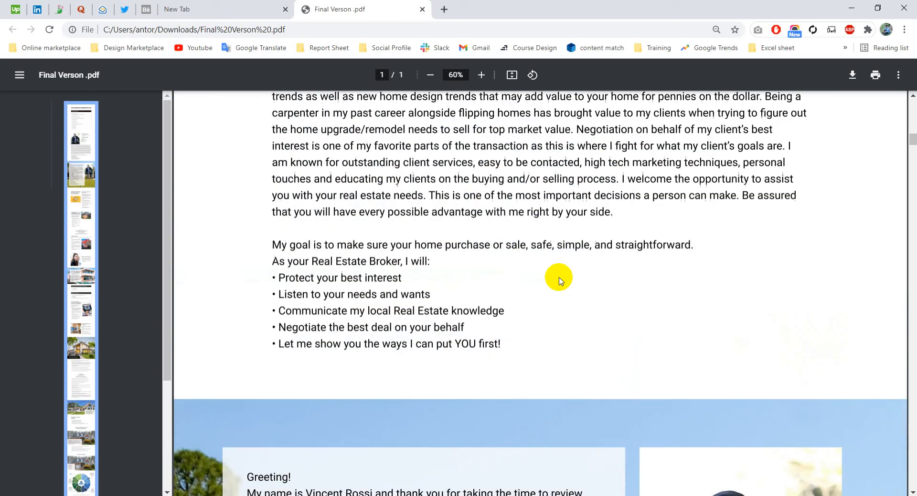
scroll(560, 280, "up", 12)
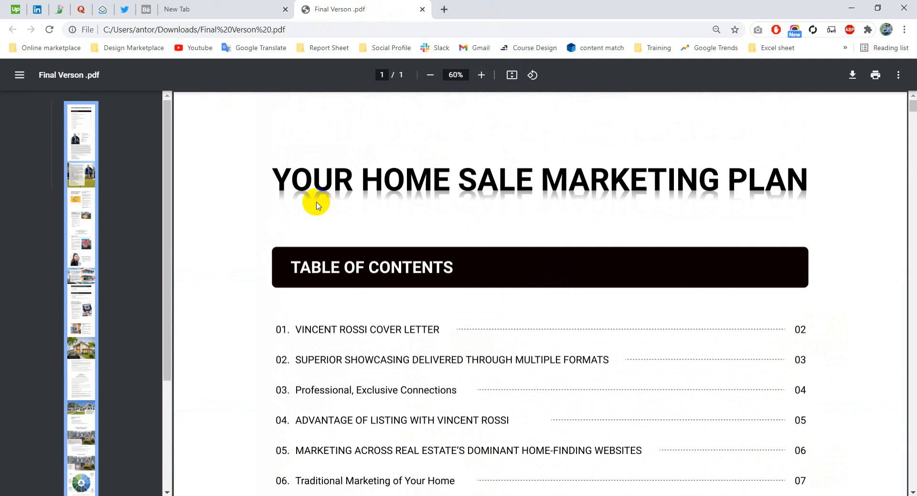
left_click_drag(317, 205, 283, 174)
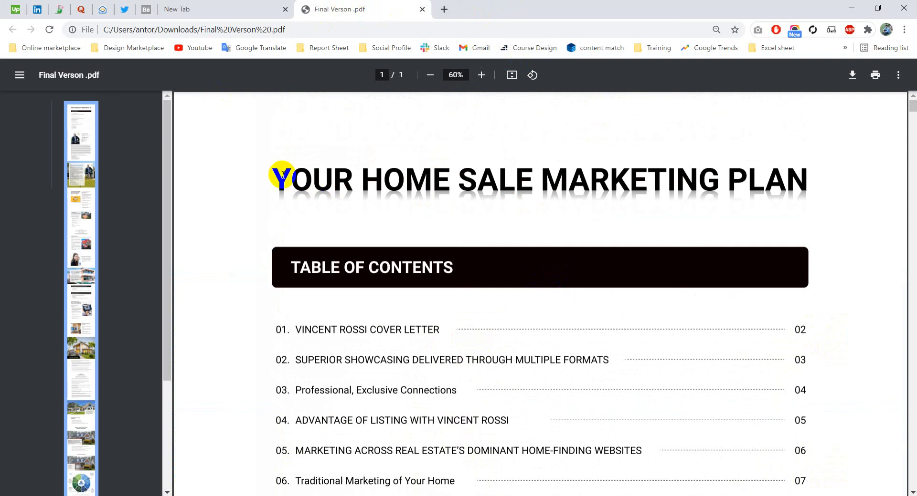